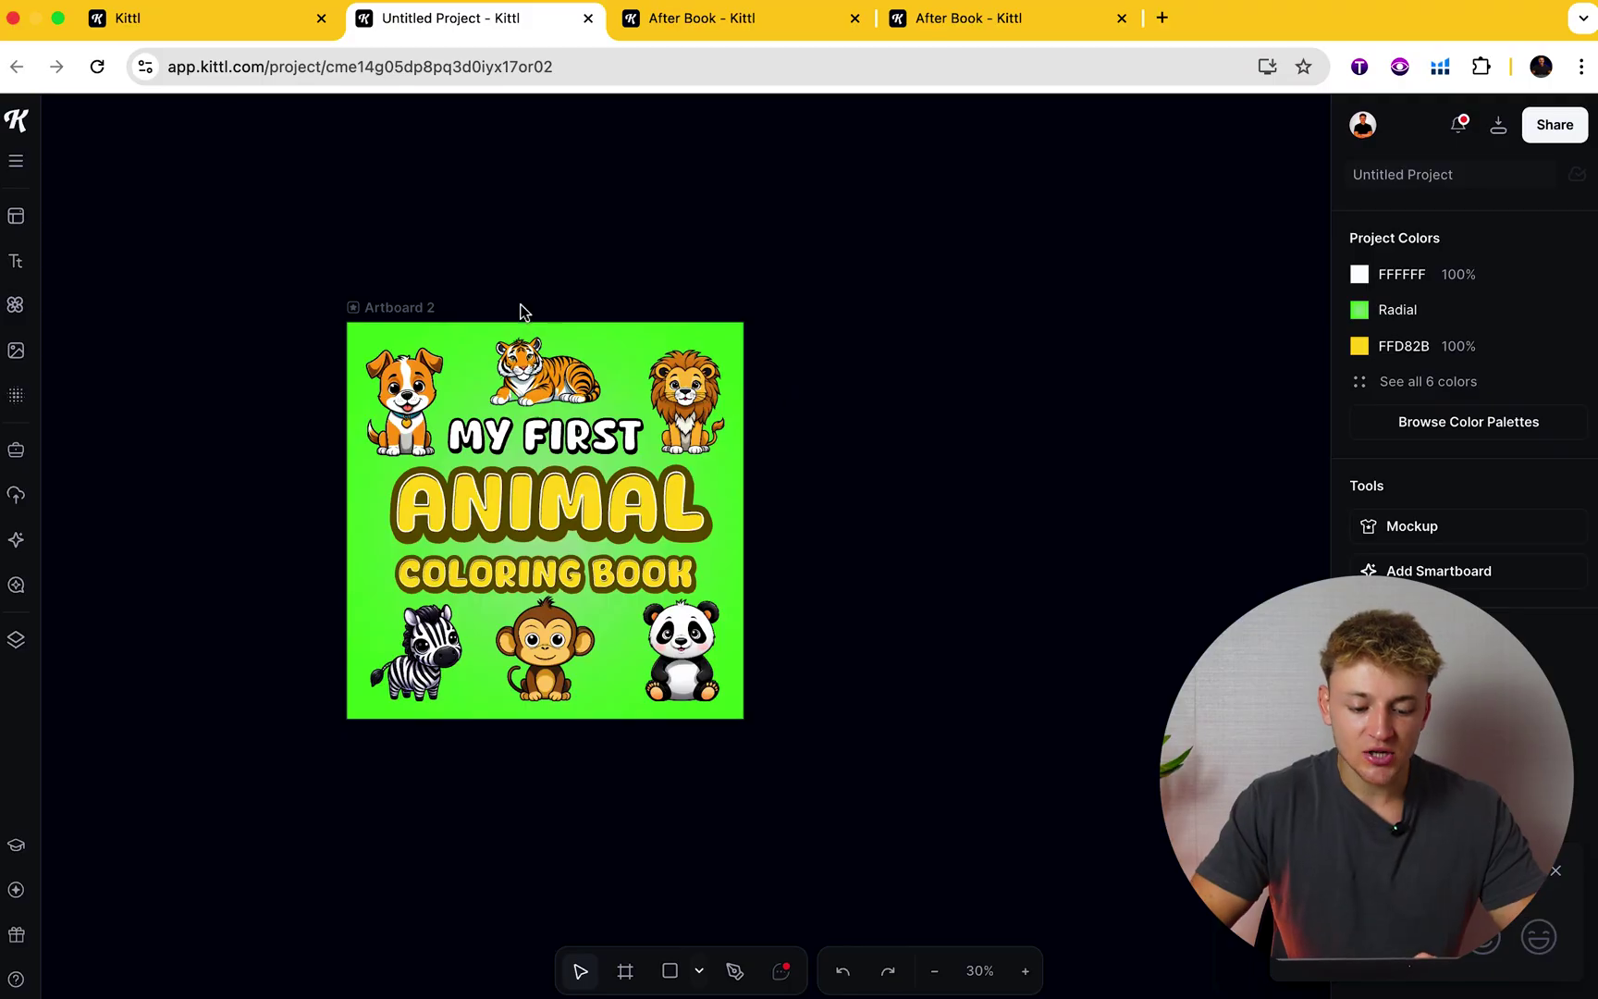
pyautogui.click(470, 444)
pyautogui.click(742, 550)
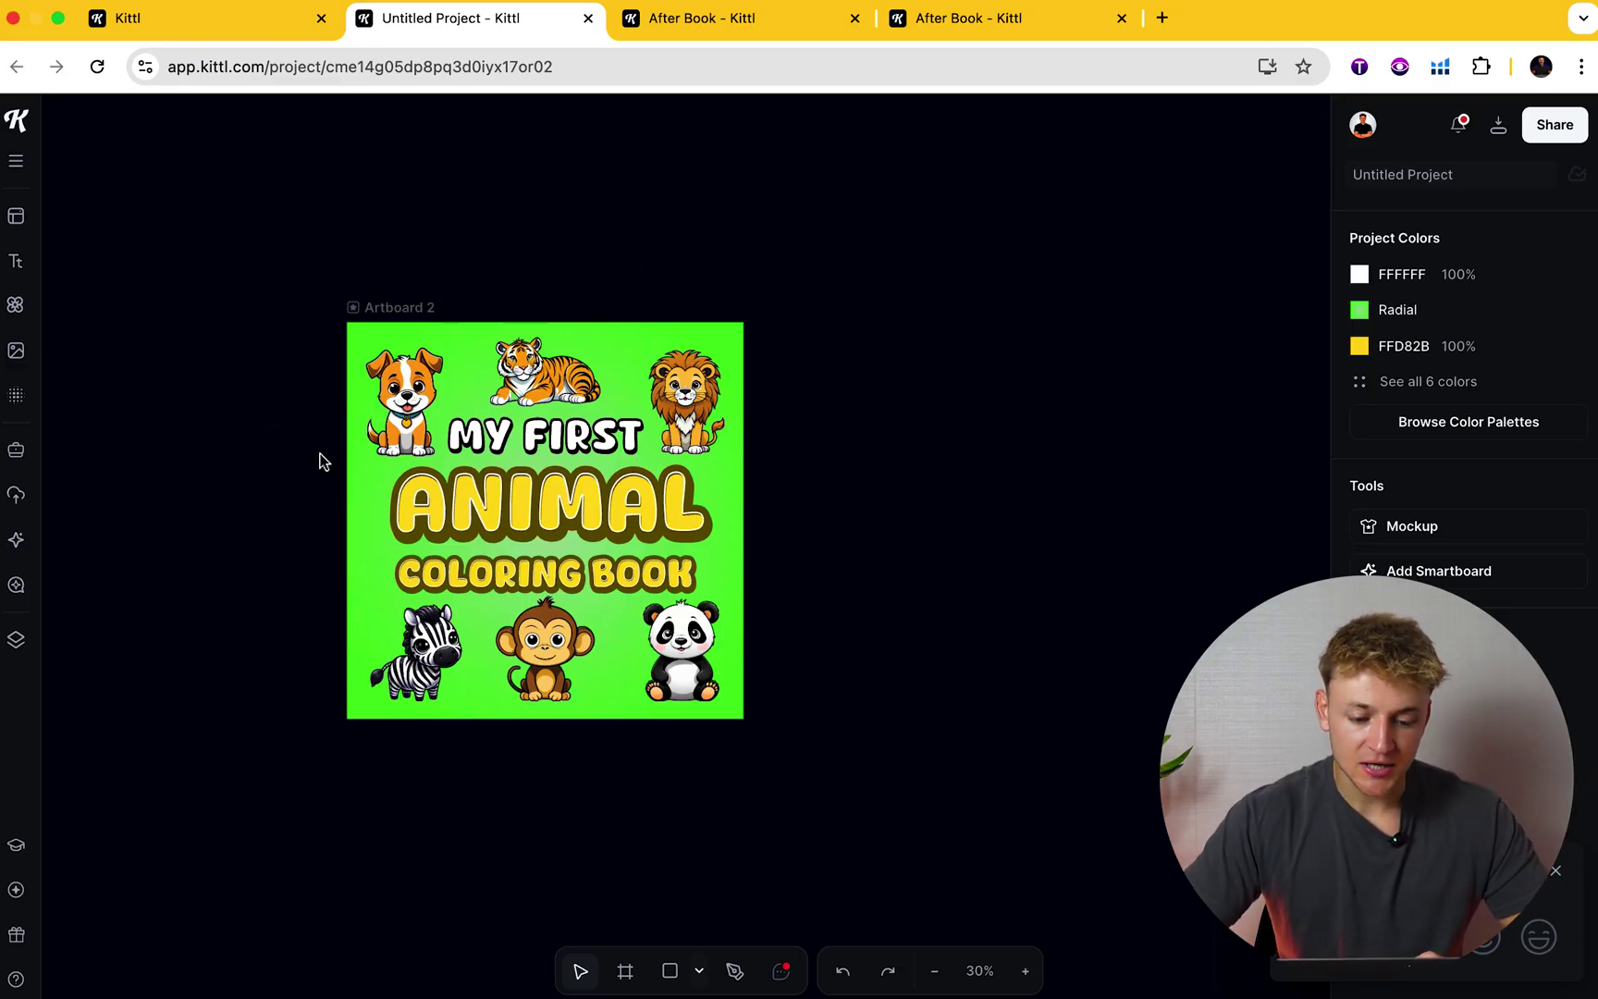
pyautogui.moveTo(296, 273); pyautogui.dragTo(788, 658)
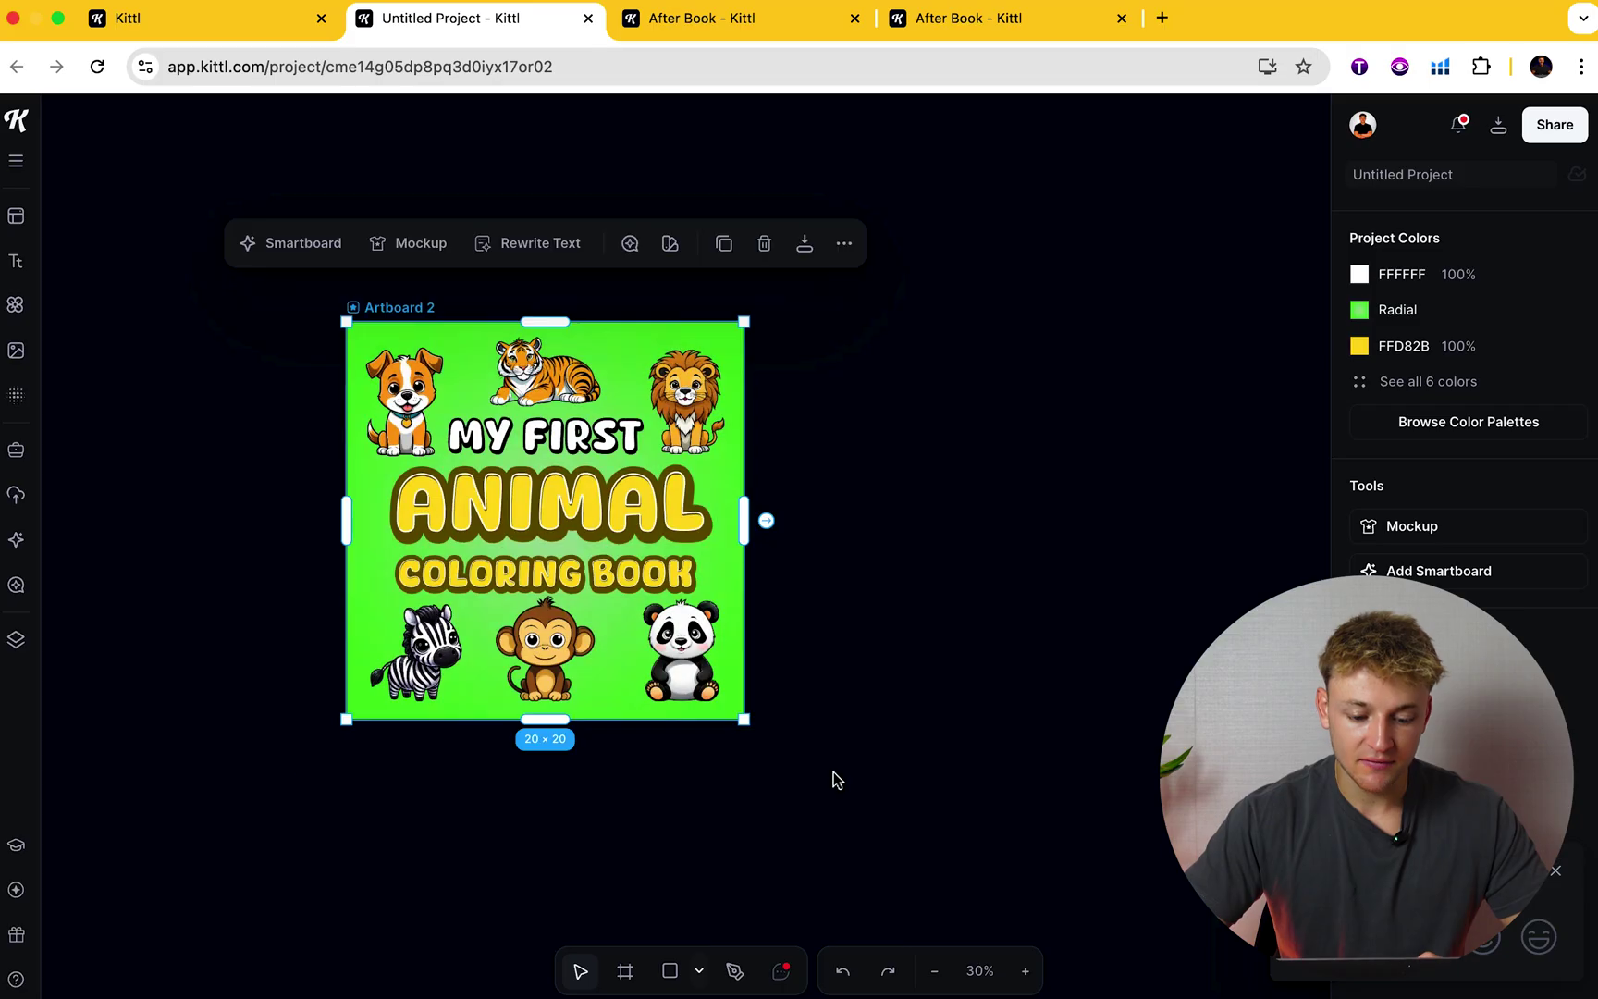
pyautogui.click(839, 629)
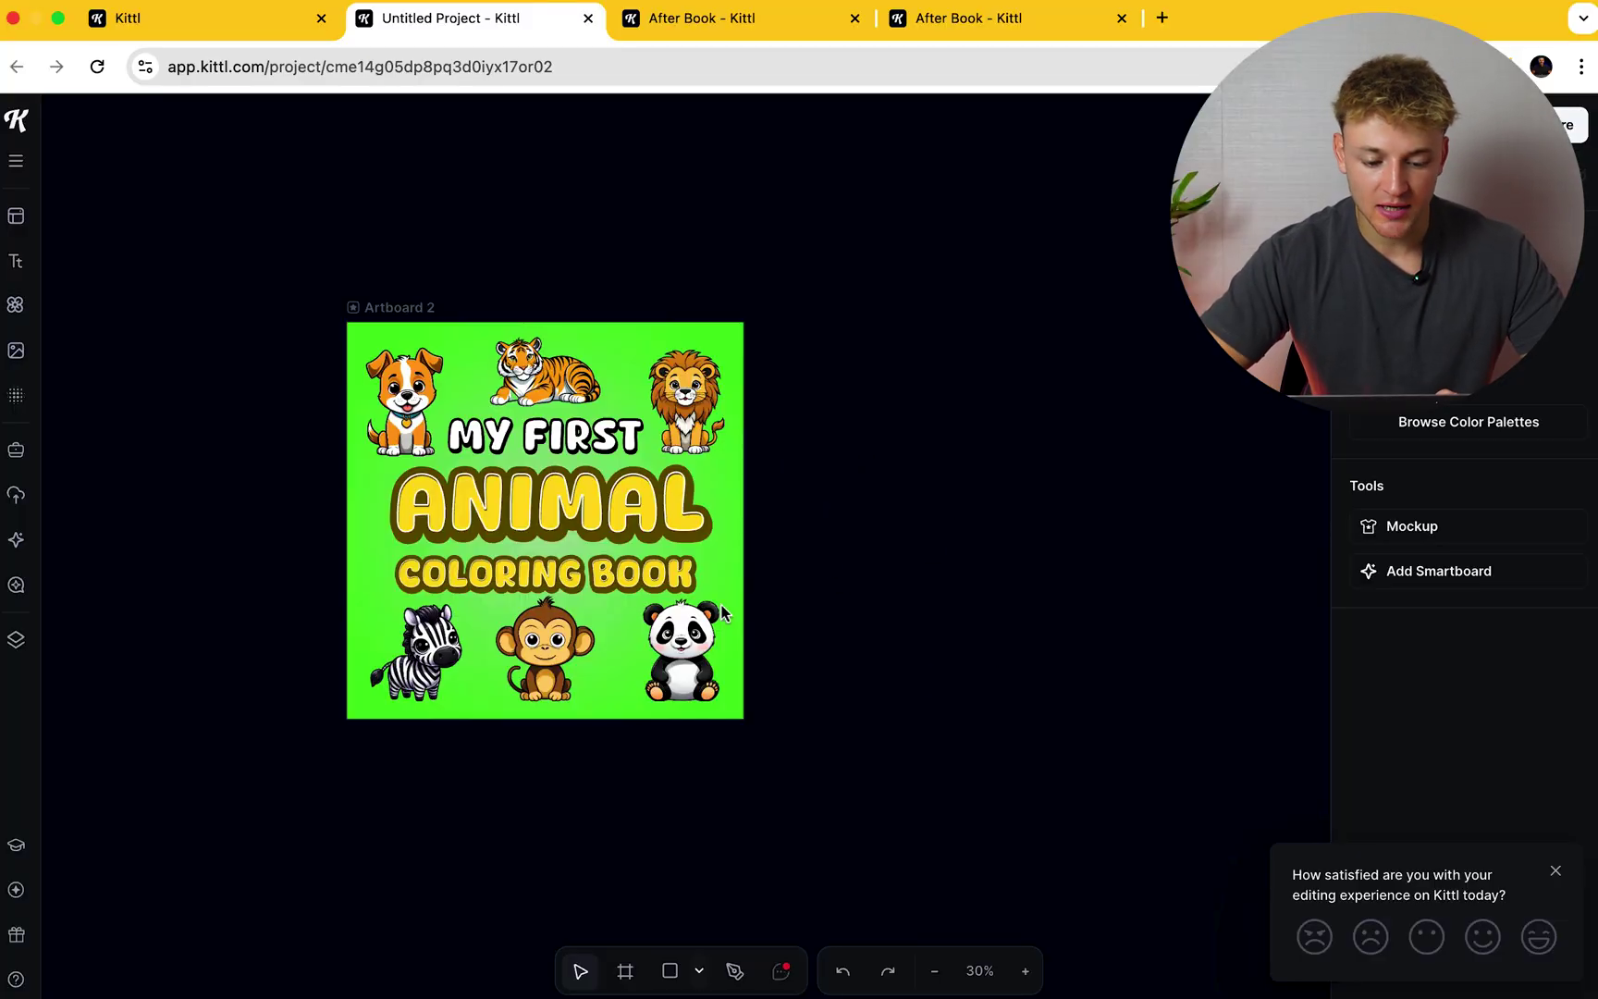
# - Add a Smartboard from the green animal coloring book cover and generate it with the prompt "create a design more suited to girls"
pyautogui.click(390, 310)
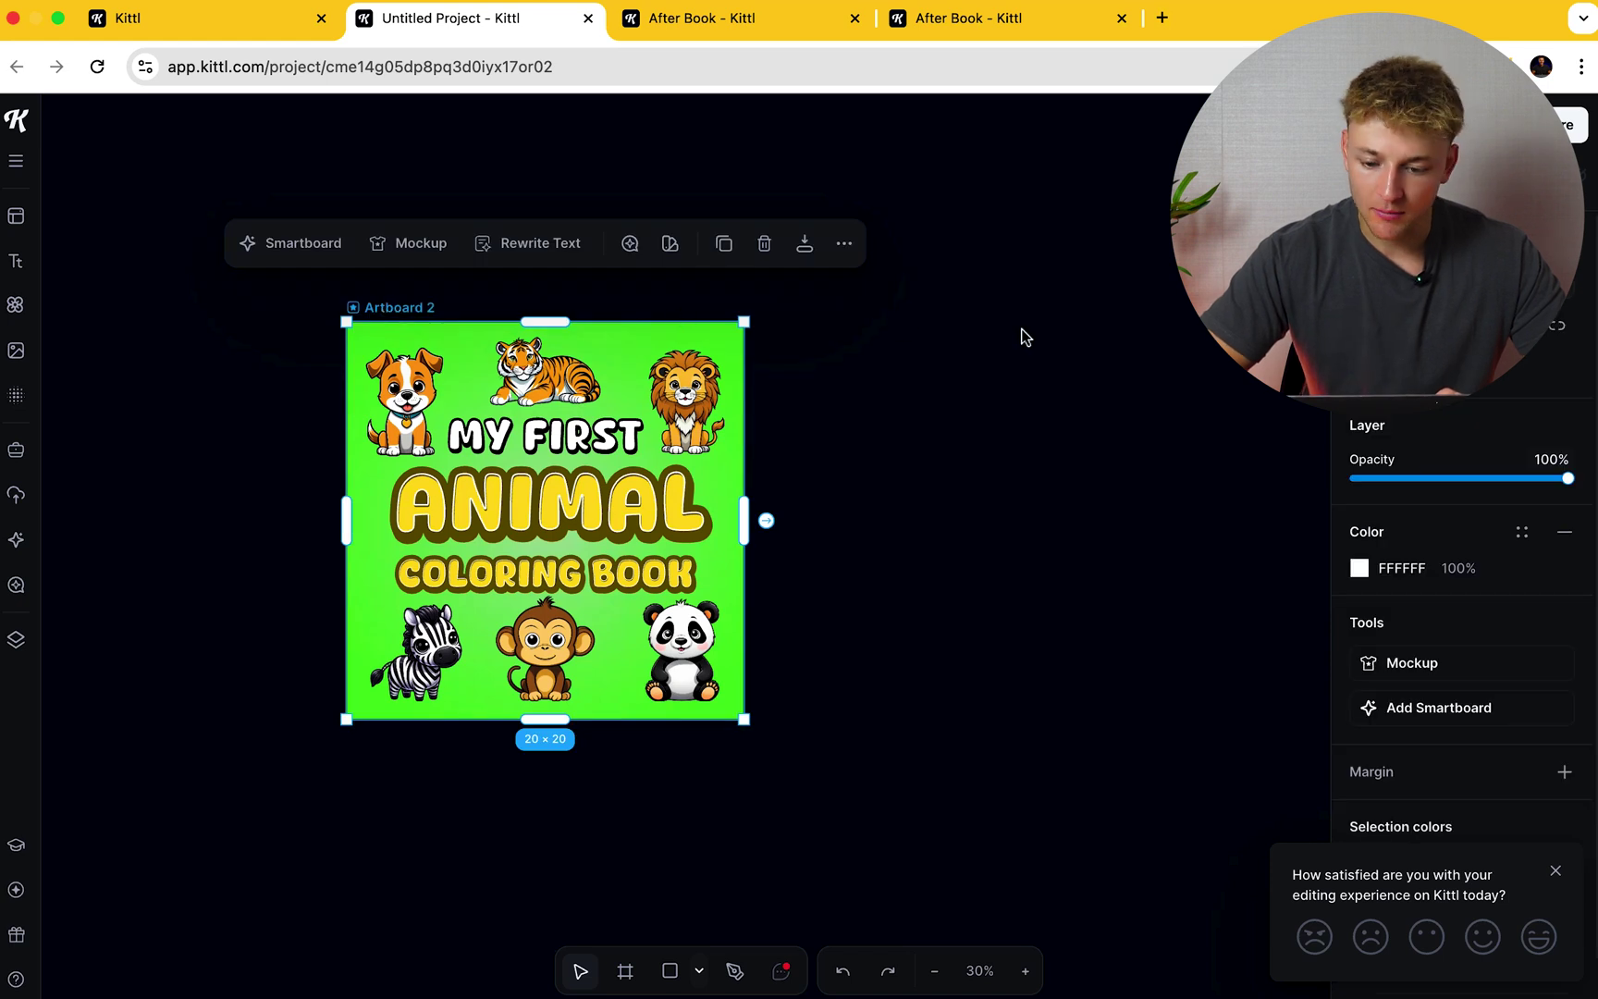
pyautogui.scroll(-1, 1505, 526)
pyautogui.scroll(-1, 1506, 526)
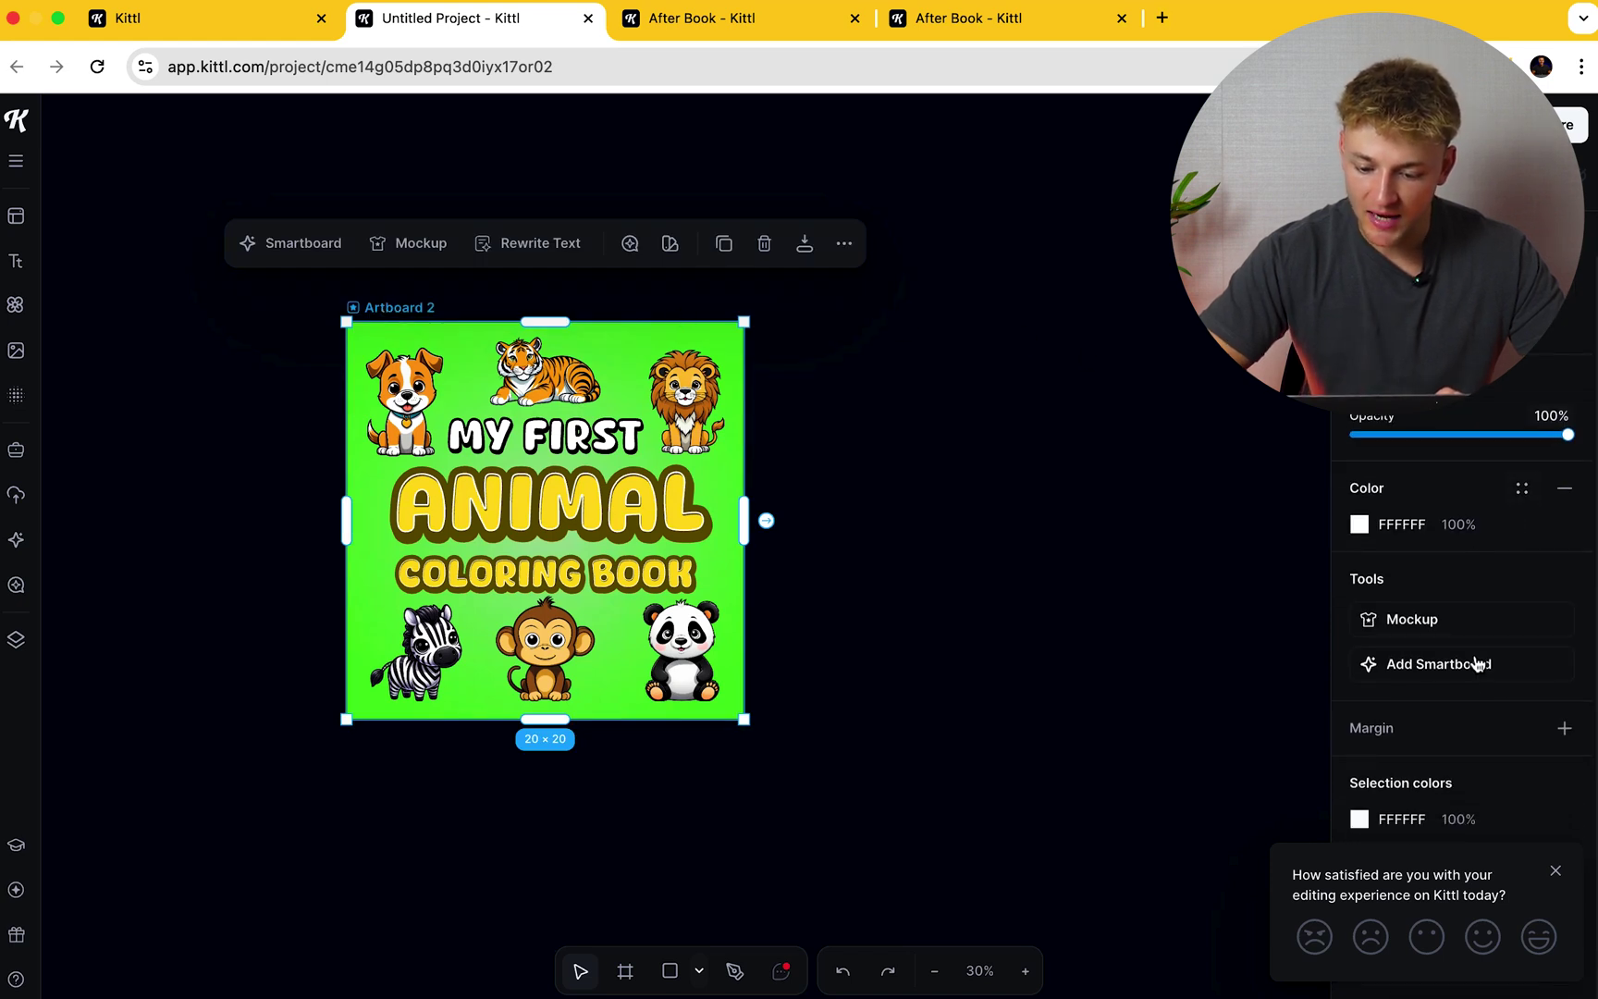
pyautogui.click(1448, 678)
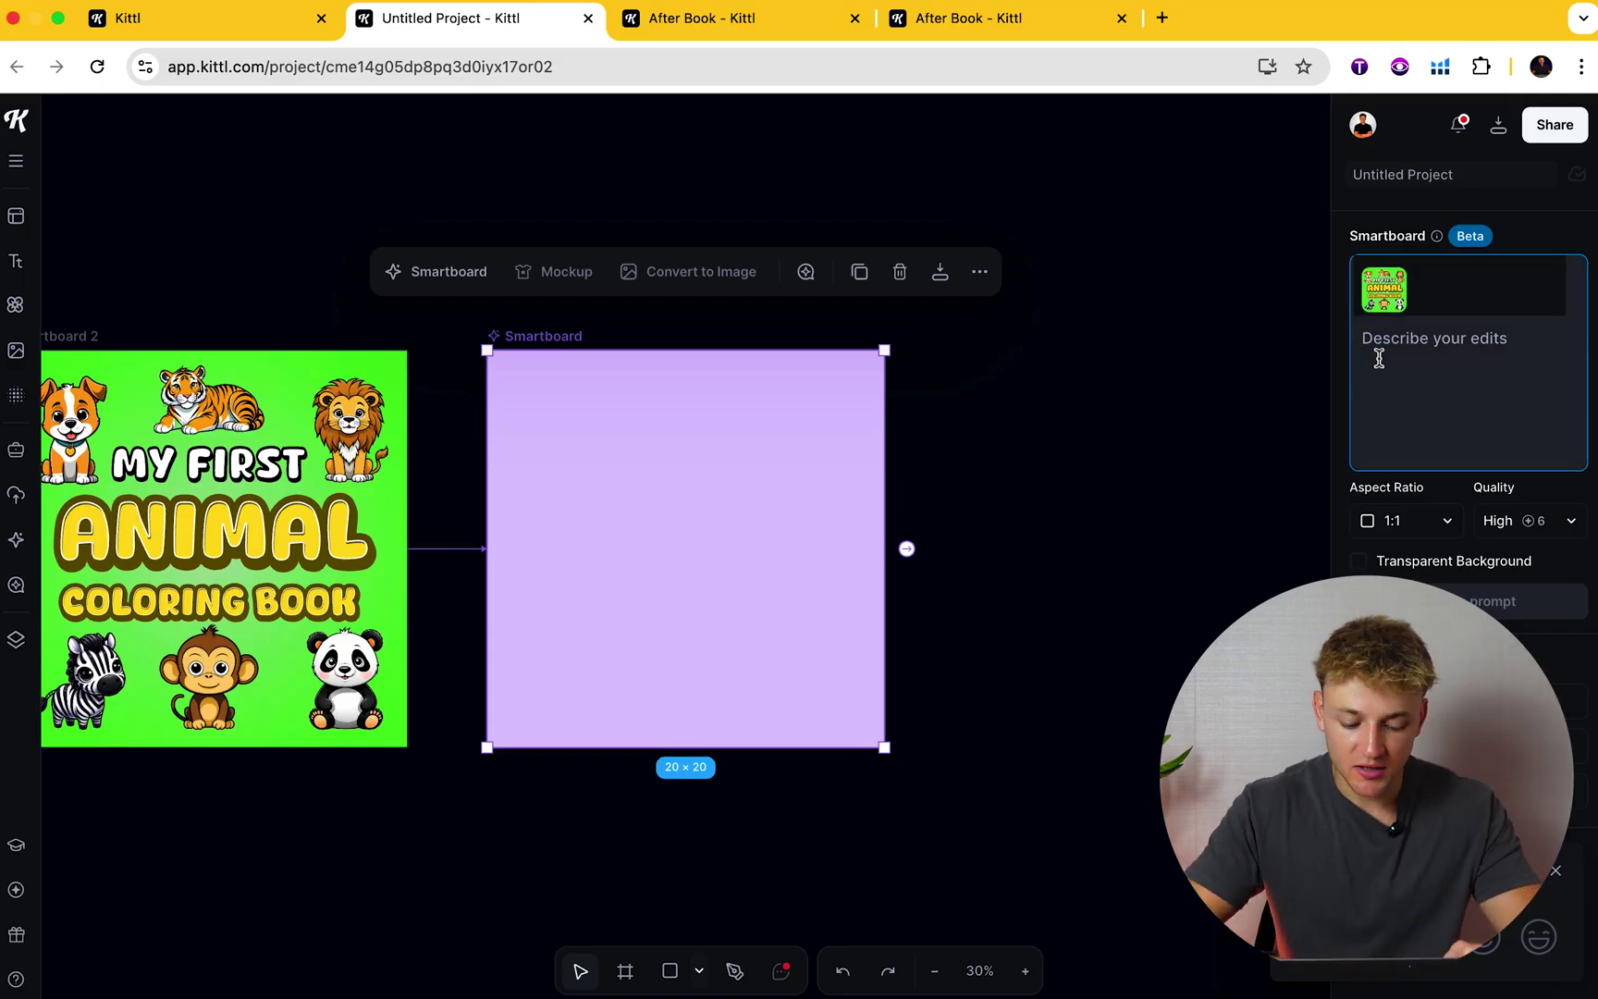
pyautogui.write('create a design more suited to g')
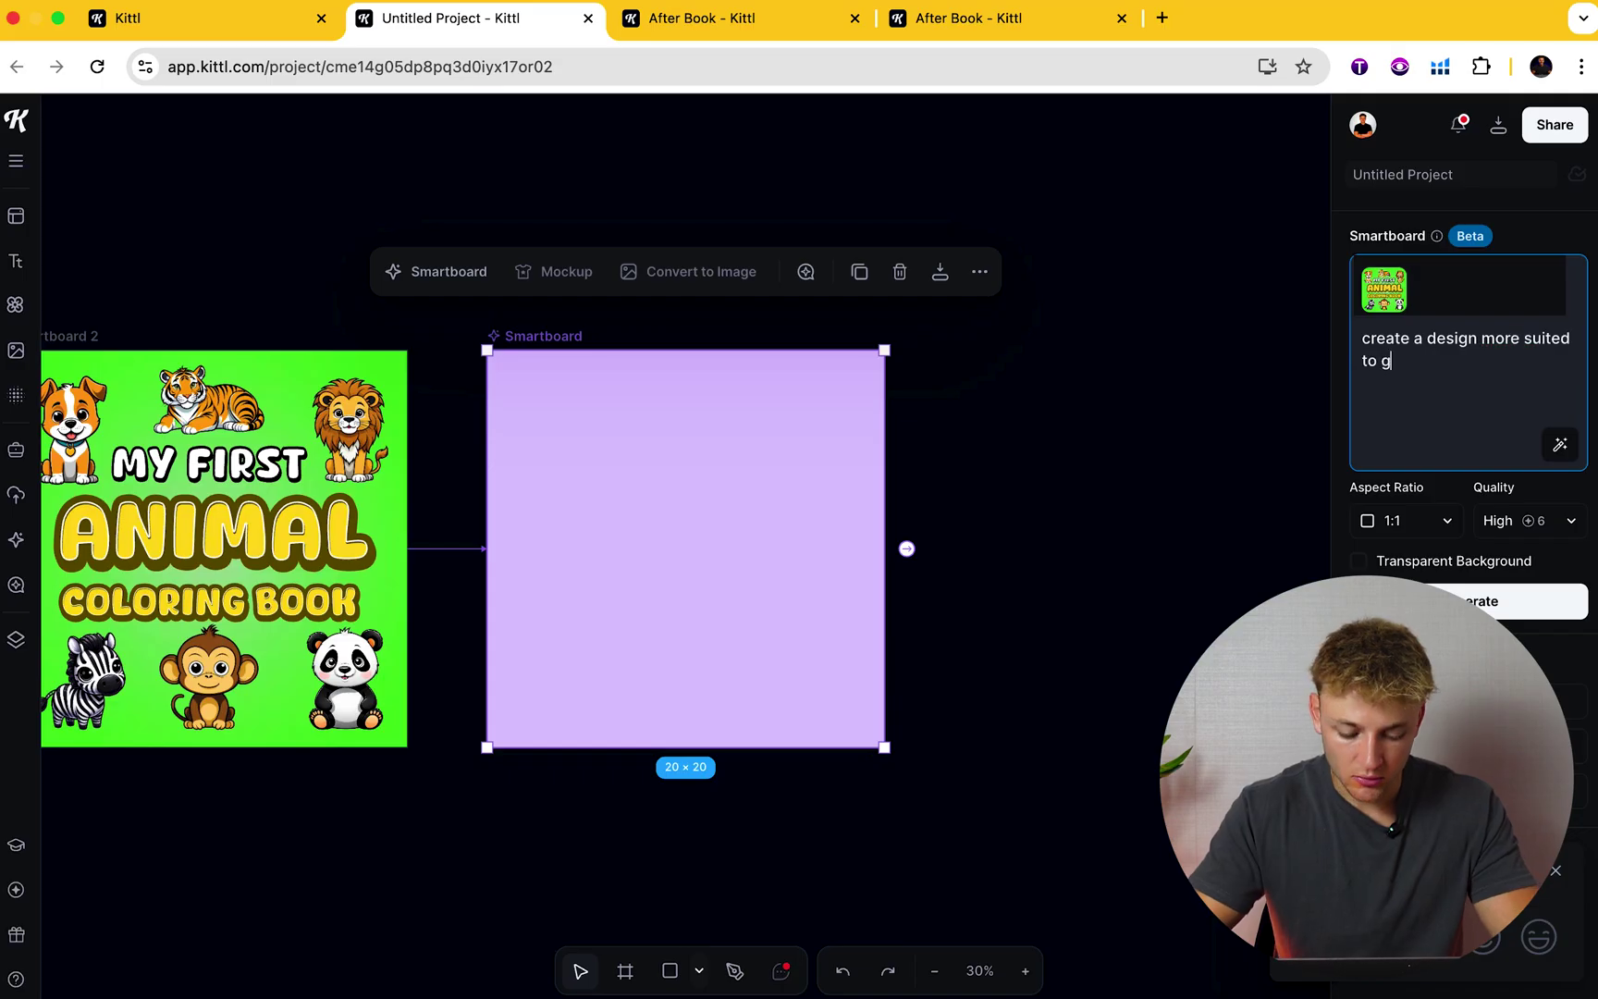
pyautogui.click(1471, 600)
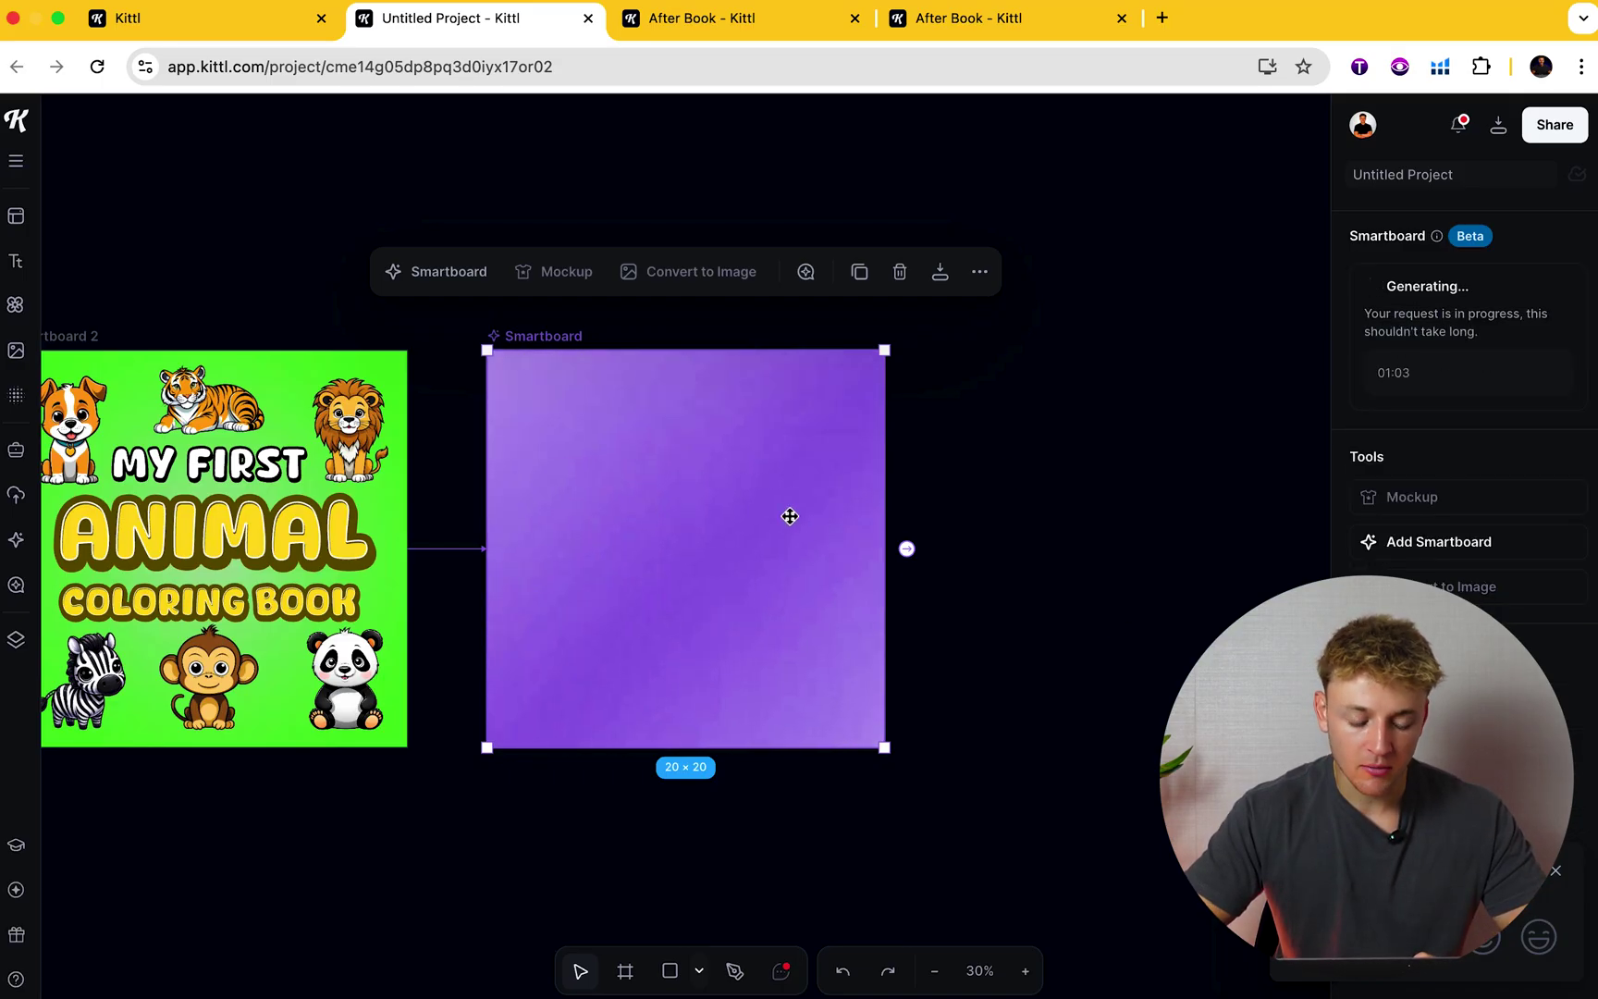
# - Compare the generated girls' version of the cover with the green original and check its prompt
pyautogui.hscroll(-5, 713, 521)
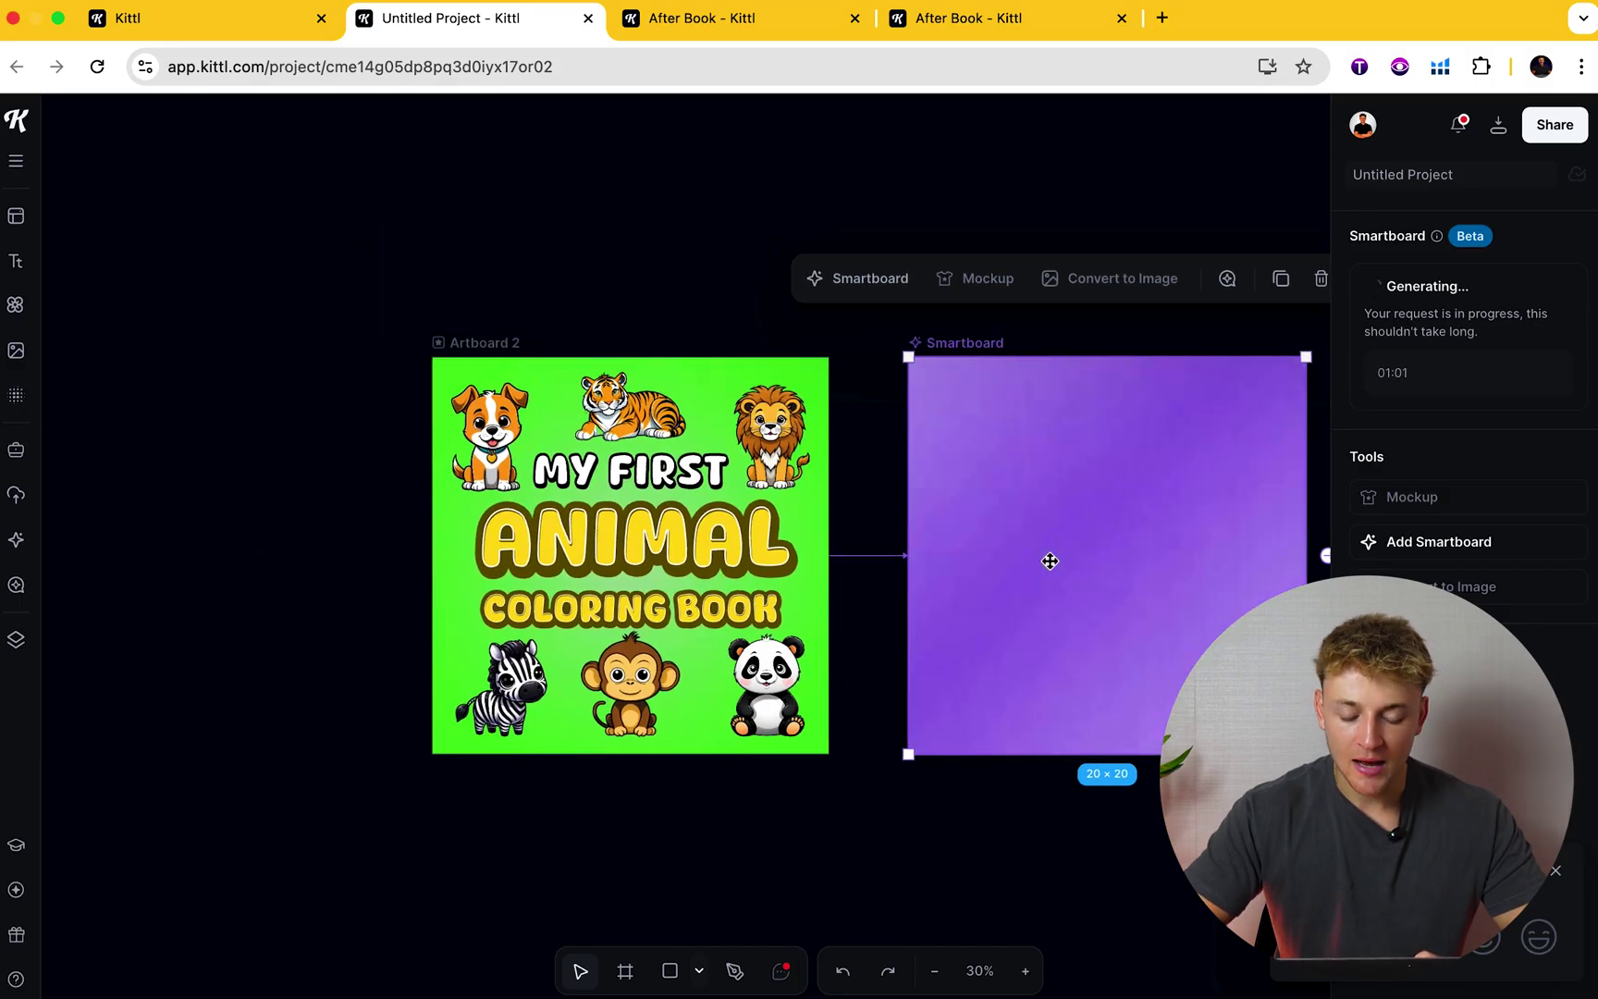
pyautogui.hscroll(3, 1047, 559)
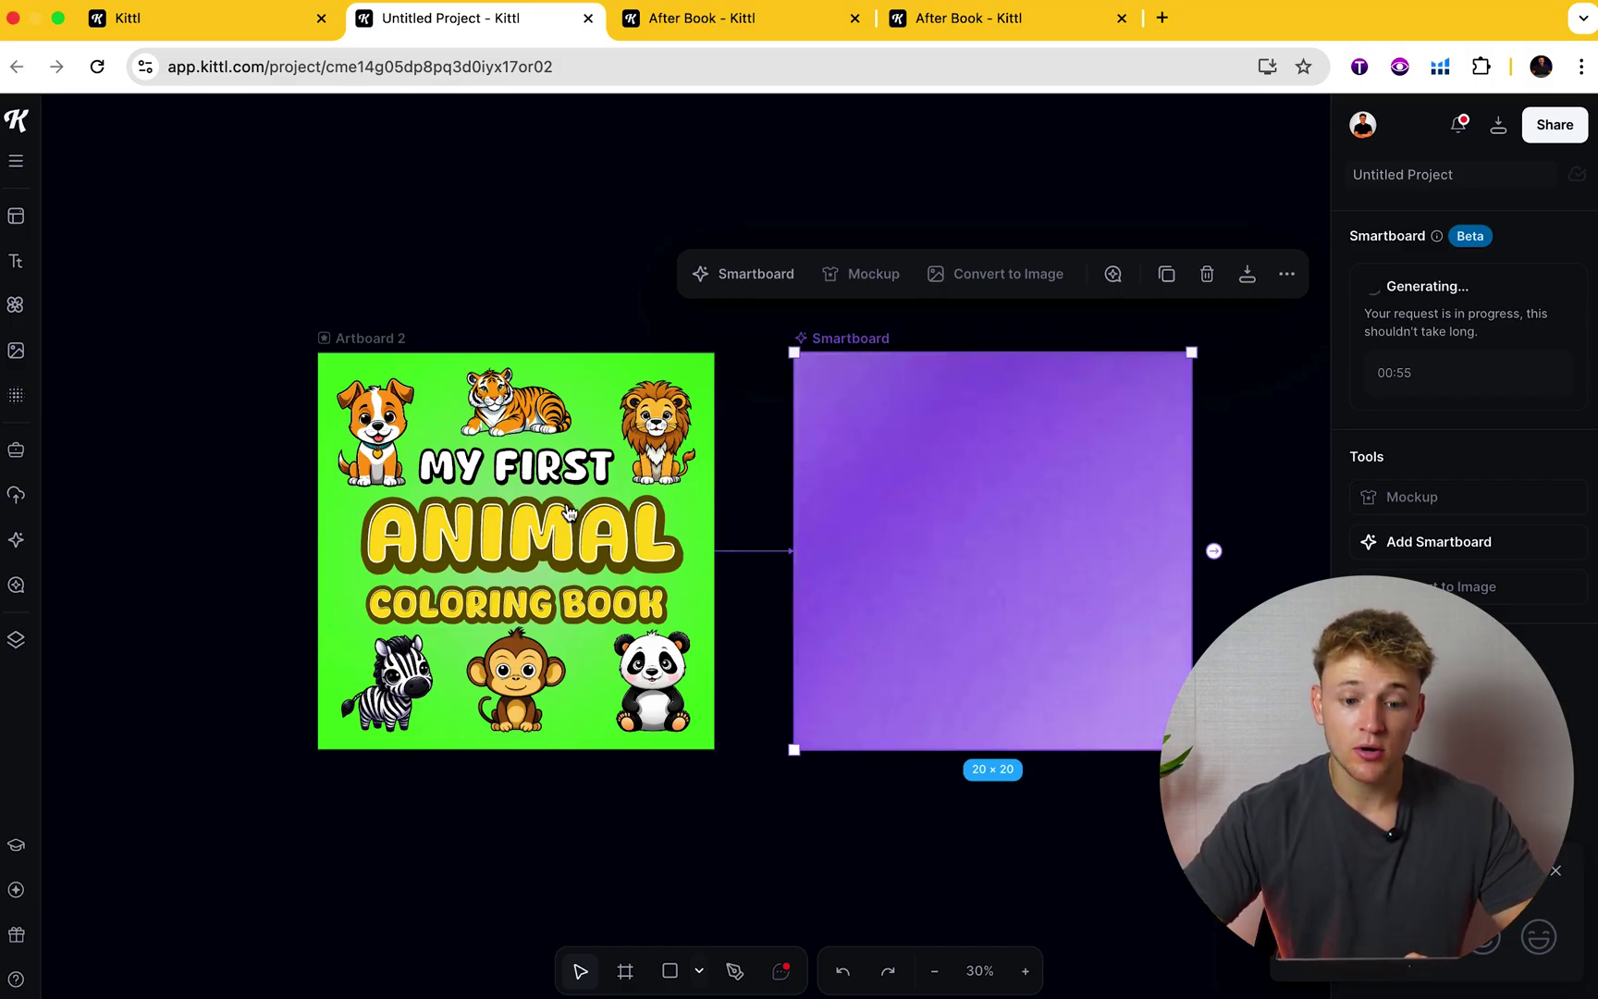
pyautogui.hscroll(2, 896, 473)
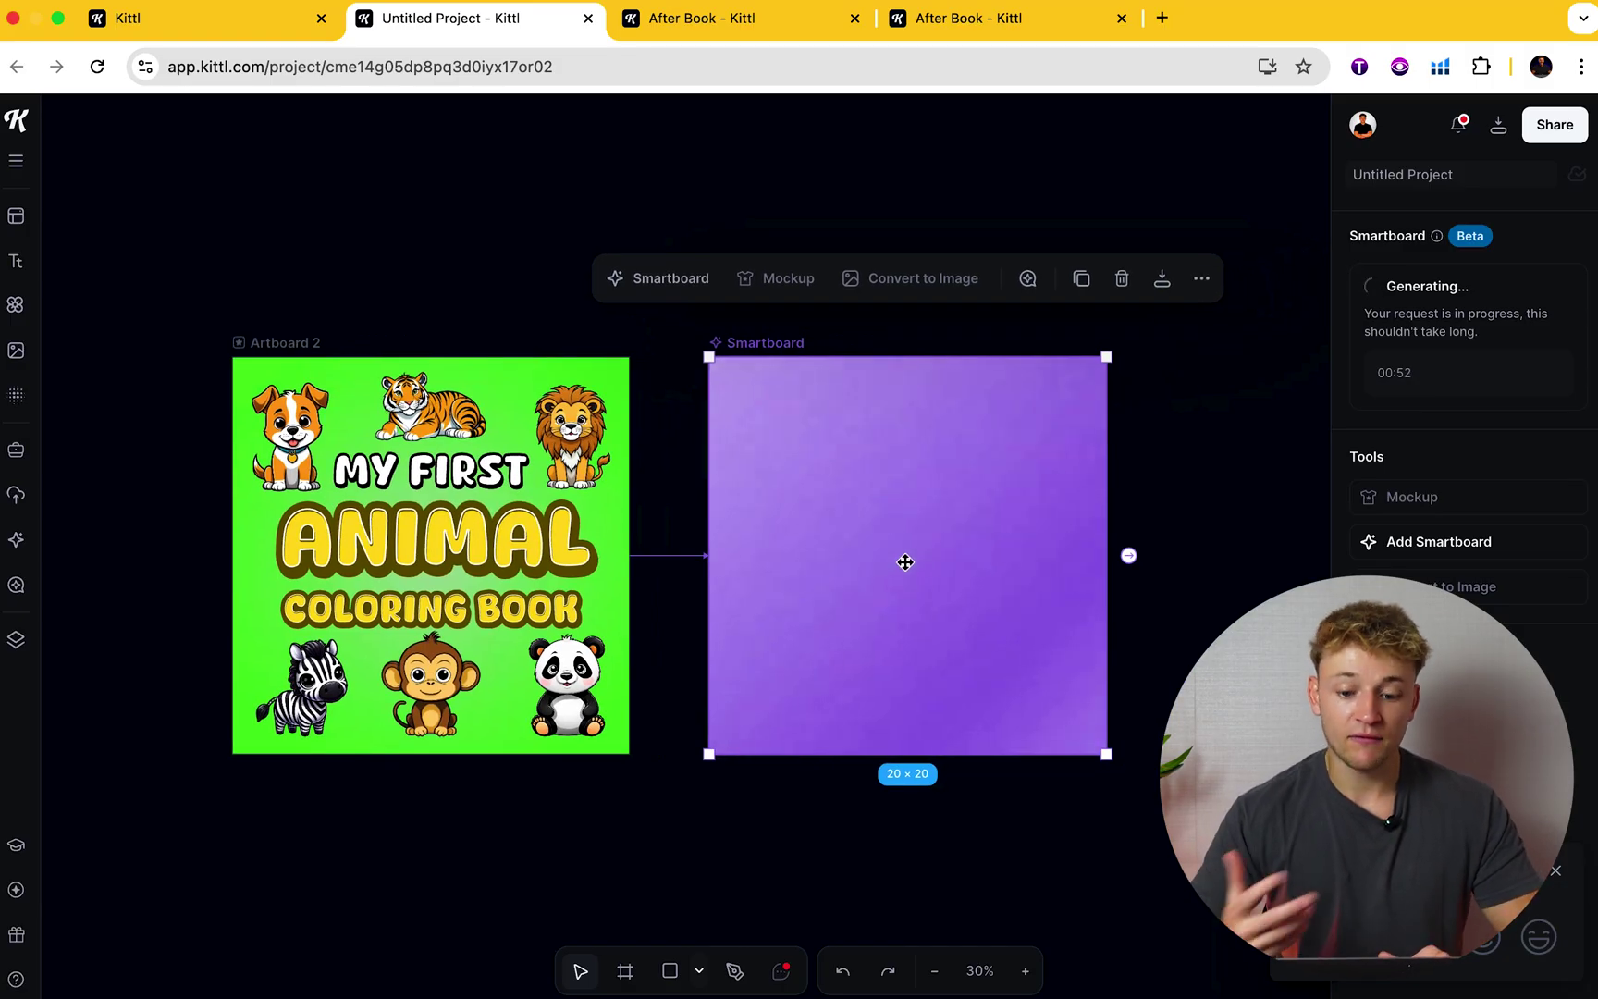
pyautogui.hscroll(2, 906, 561)
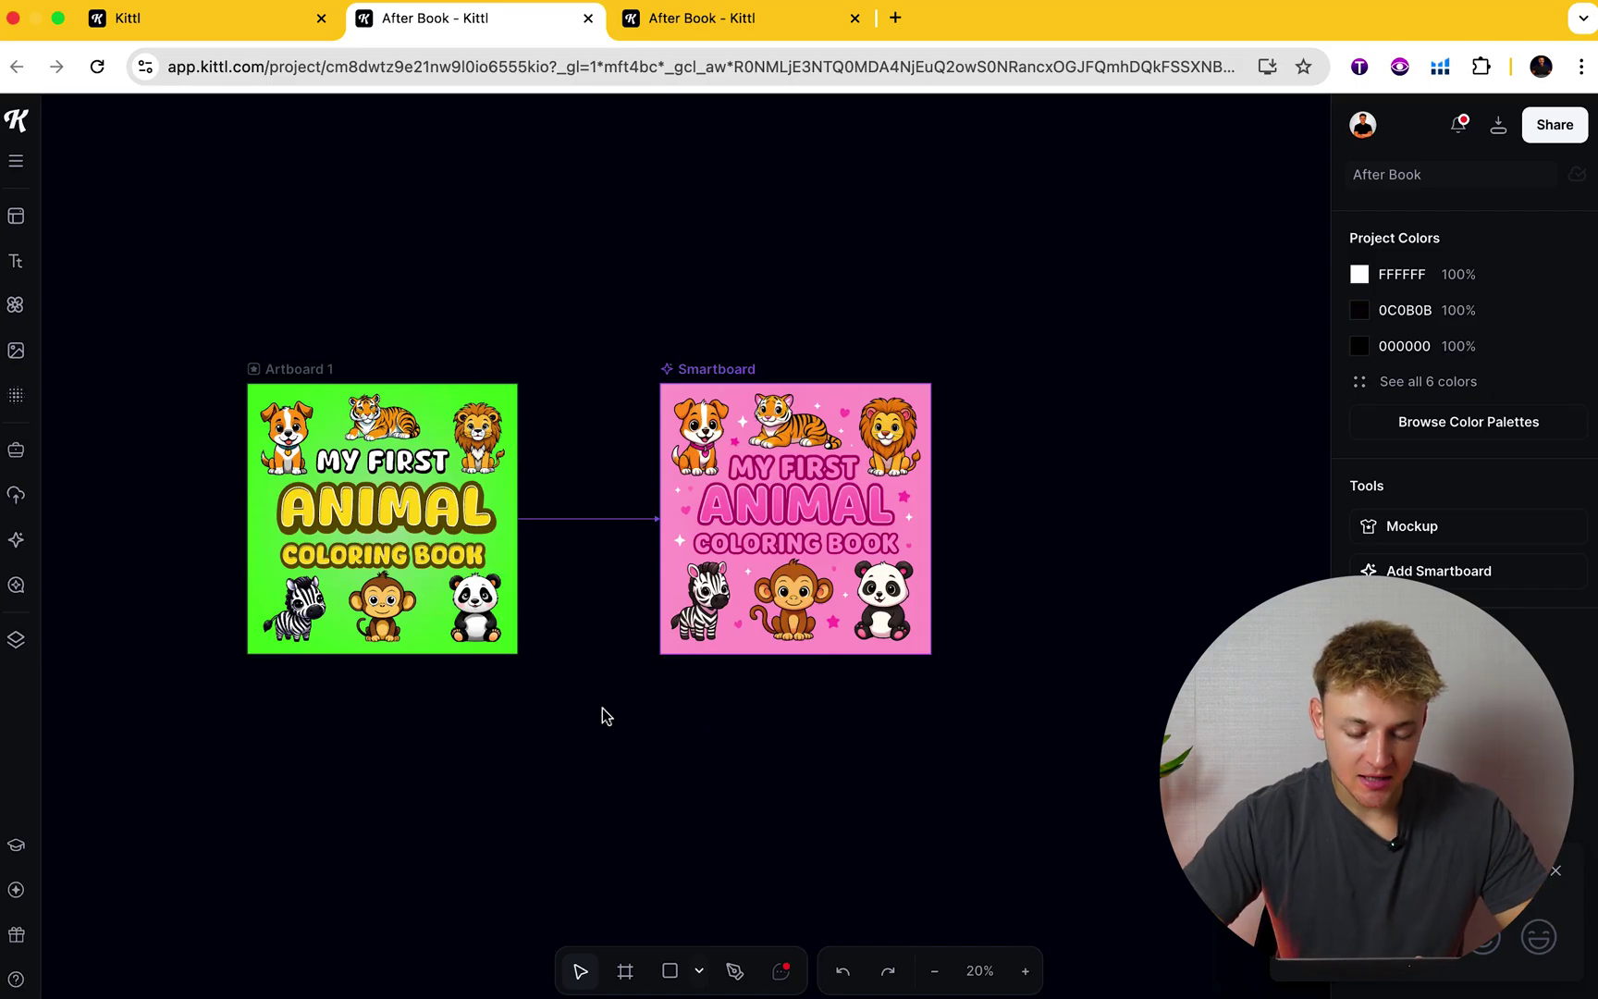
pyautogui.scroll(3, 603, 713)
pyautogui.hscroll(-5, 534, 562)
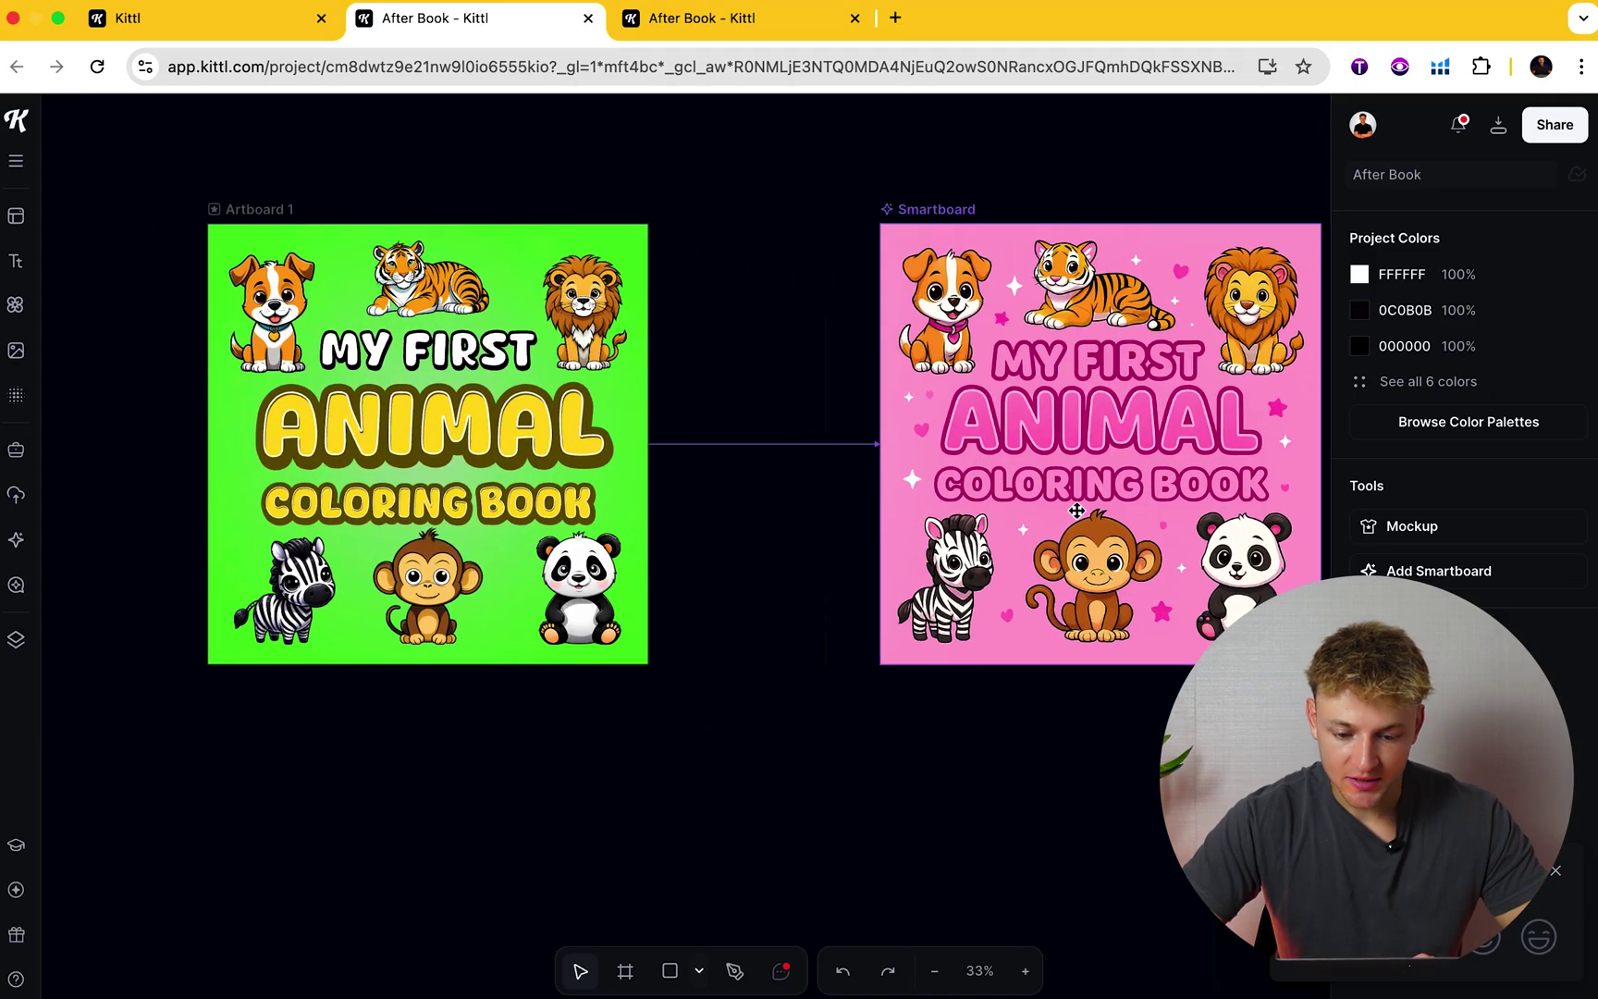
pyautogui.hscroll(5, 1076, 511)
pyautogui.scroll(2, 1076, 510)
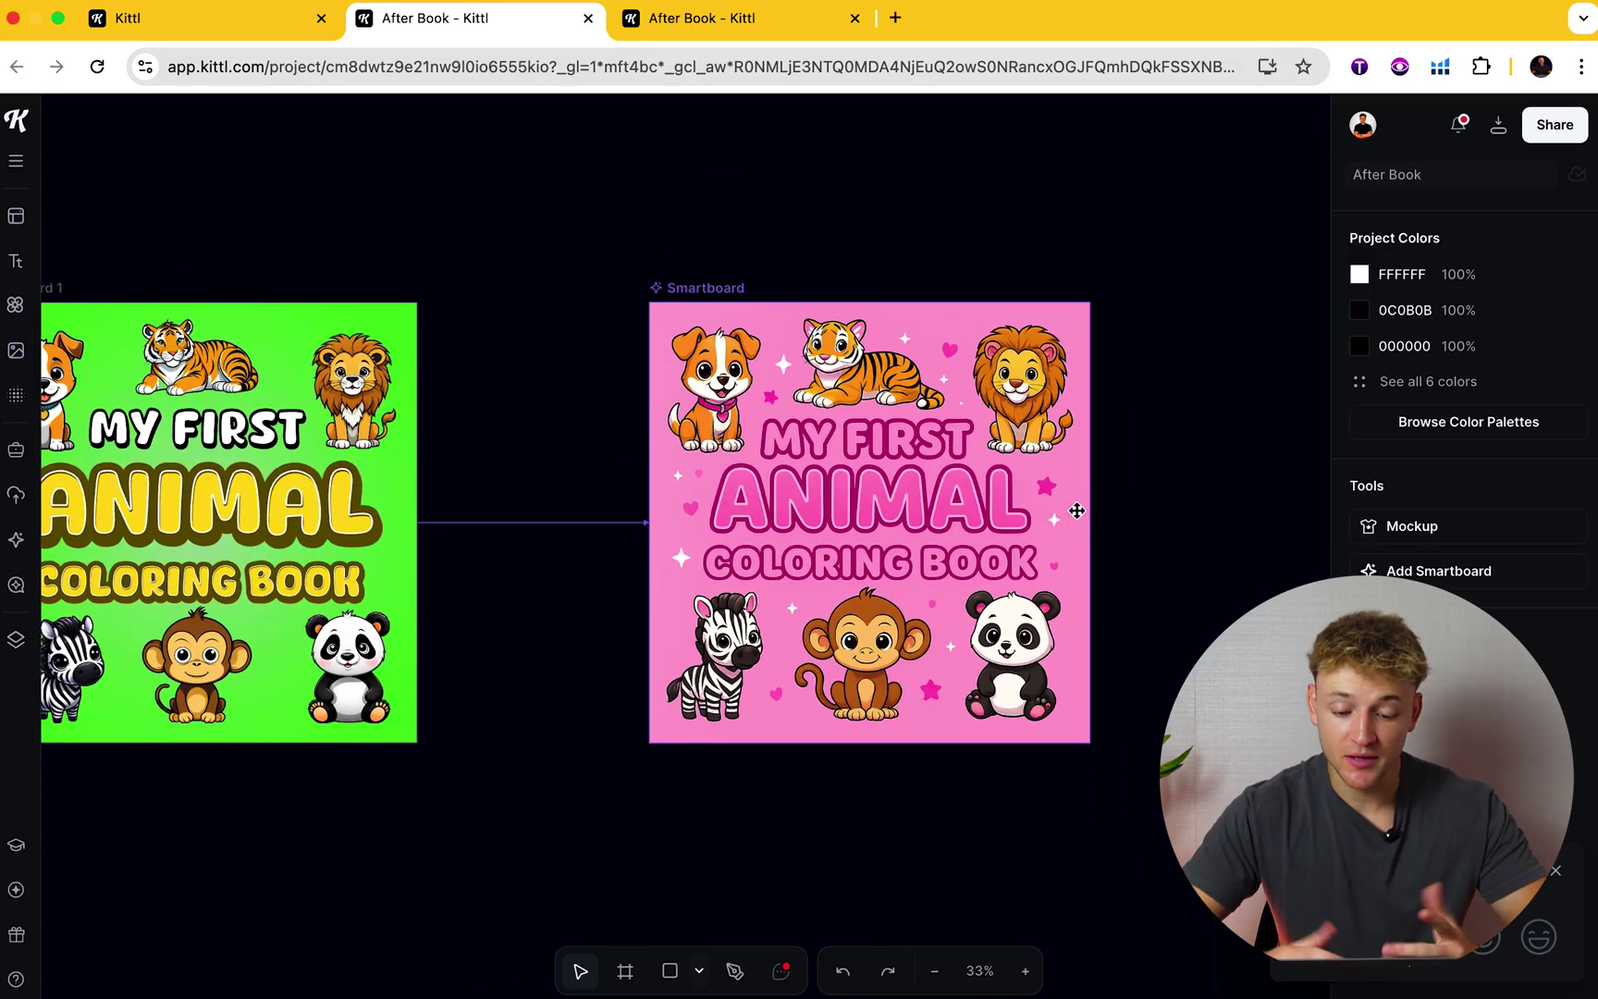
pyautogui.click(910, 559)
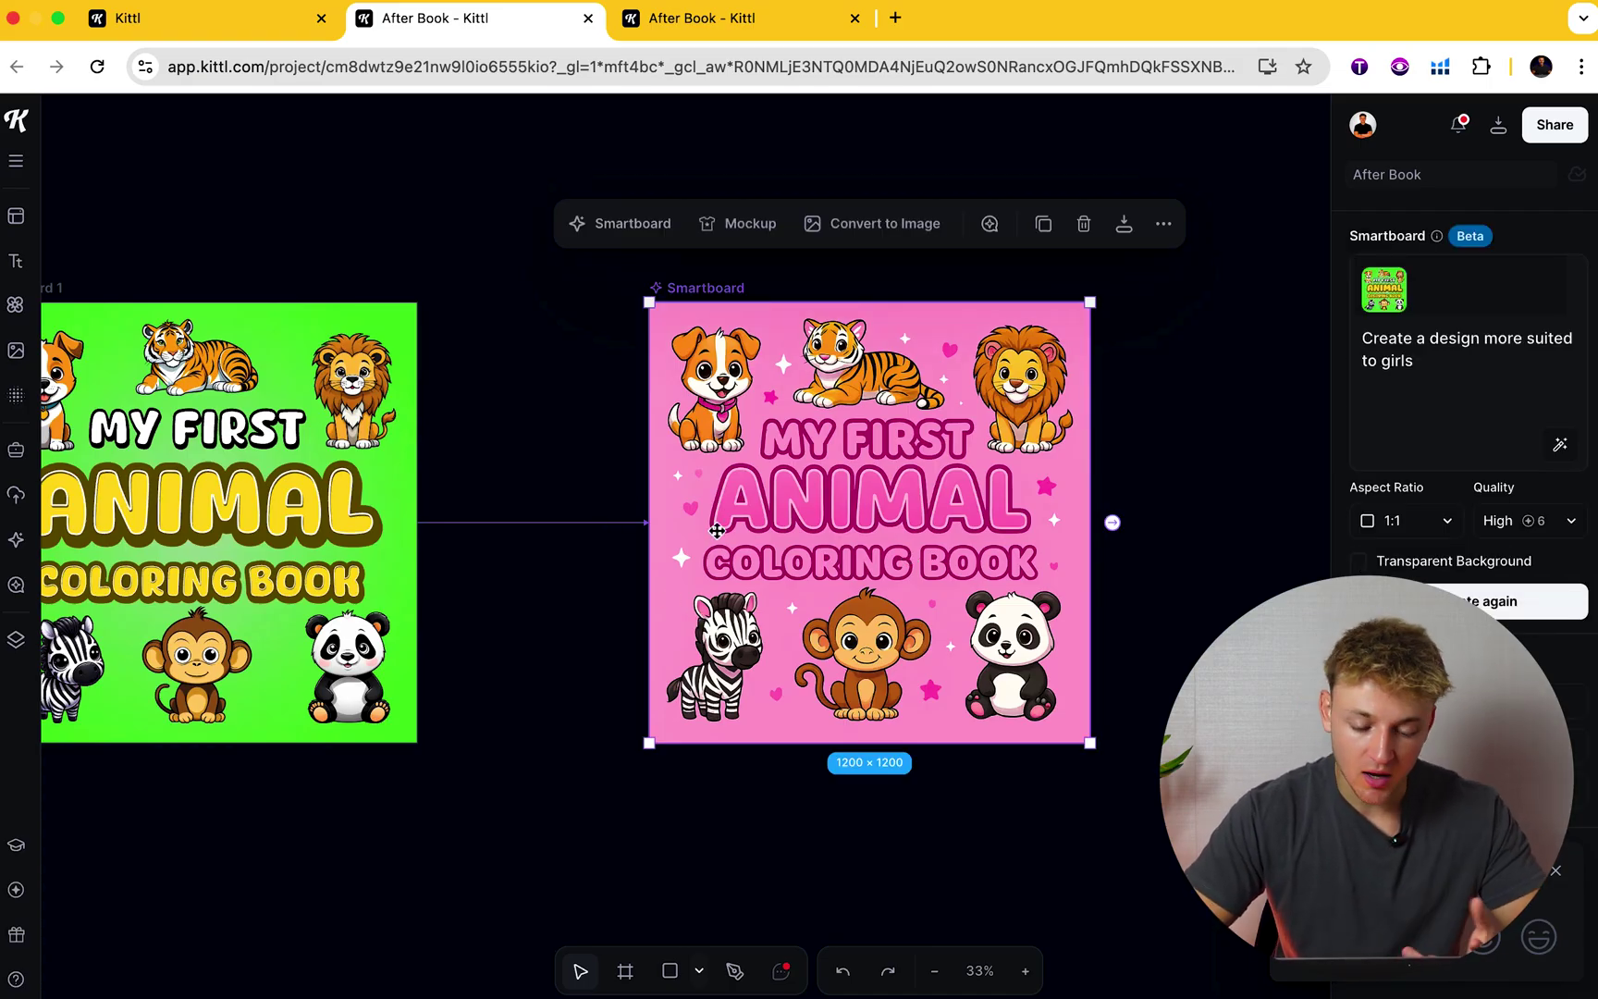
pyautogui.scroll(-3, 700, 563)
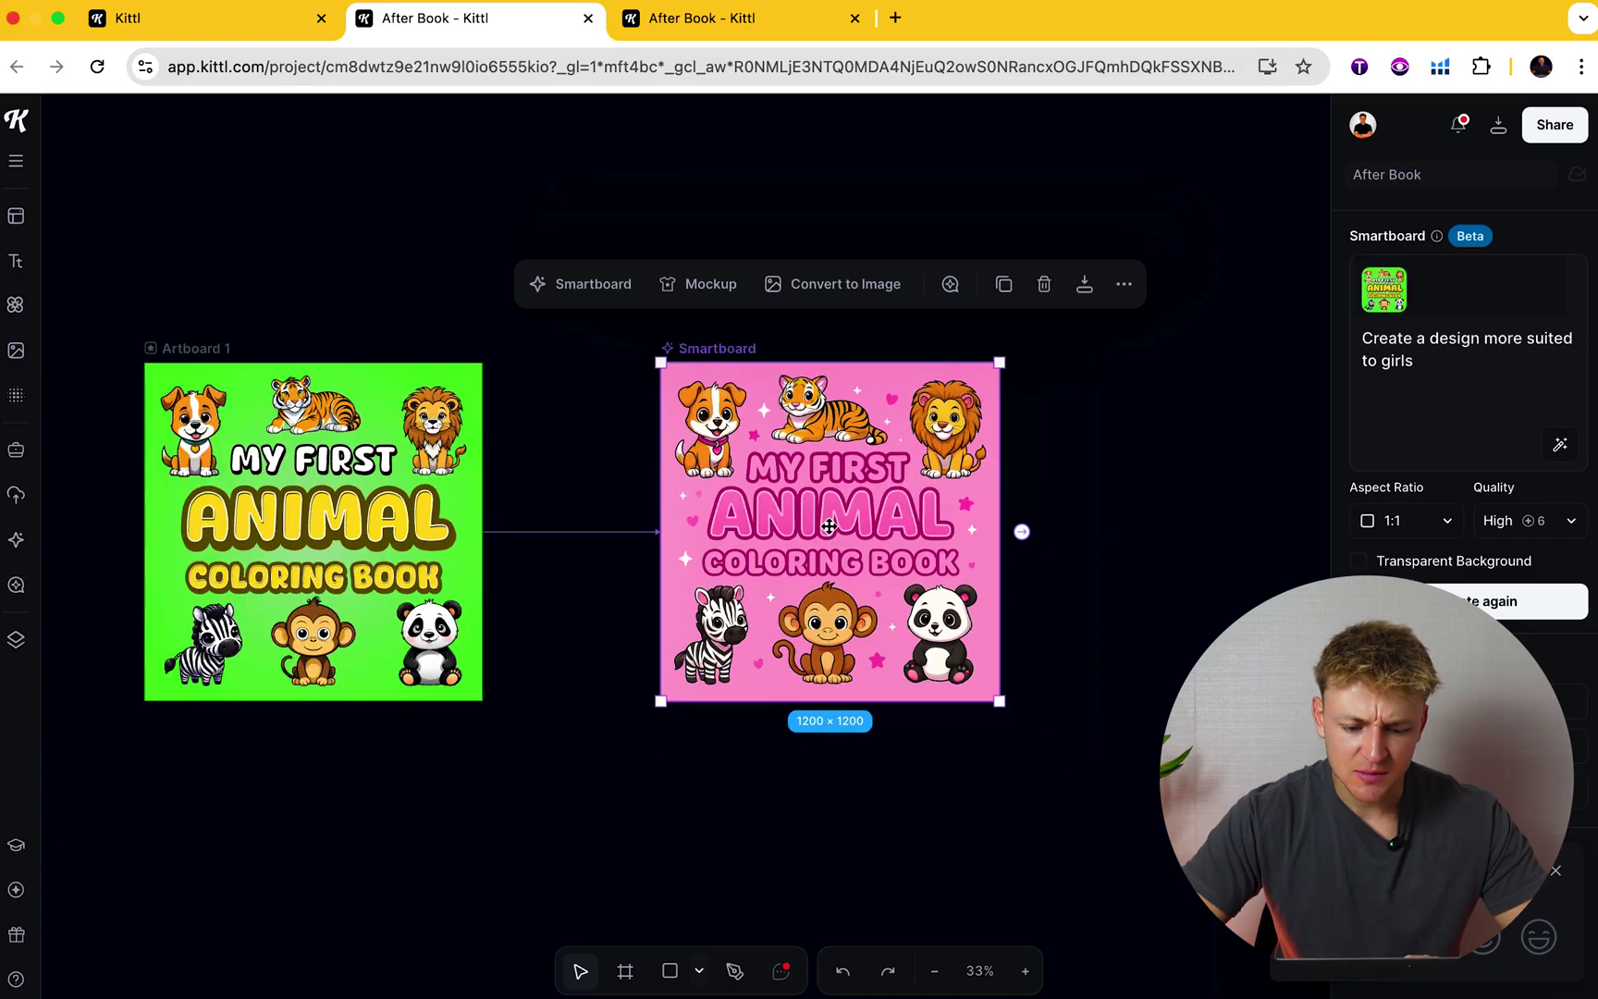
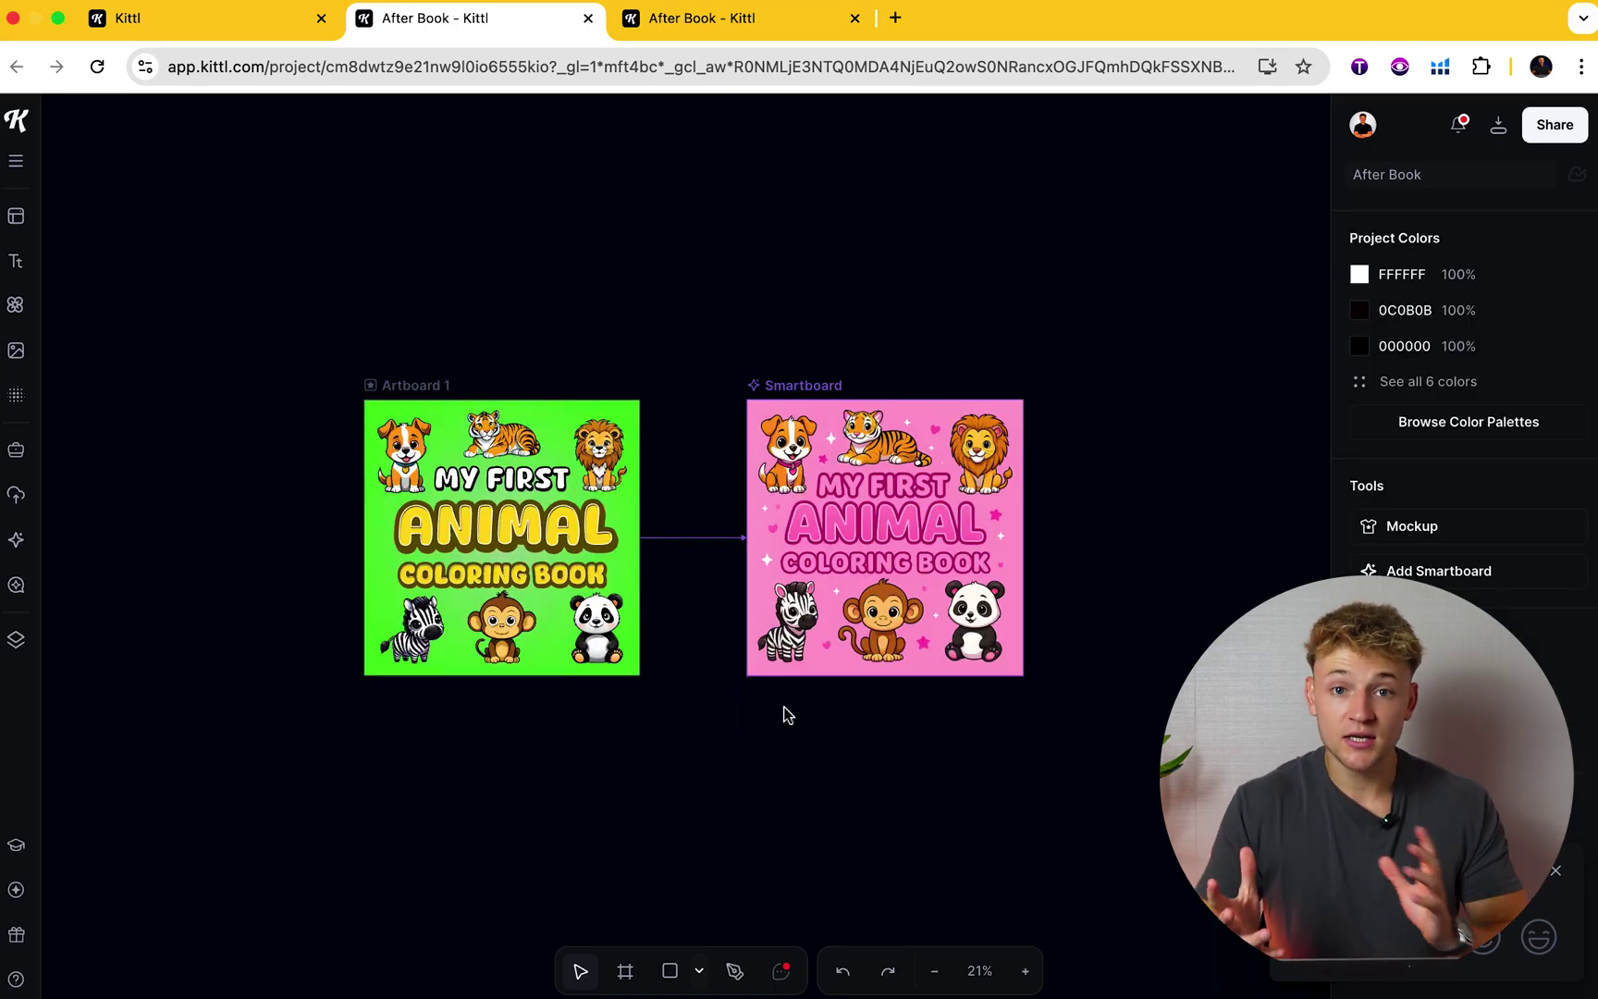
# - Add another Smartboard from the green cover and generate it with the prompt "change the background to orange"
pyautogui.click(422, 389)
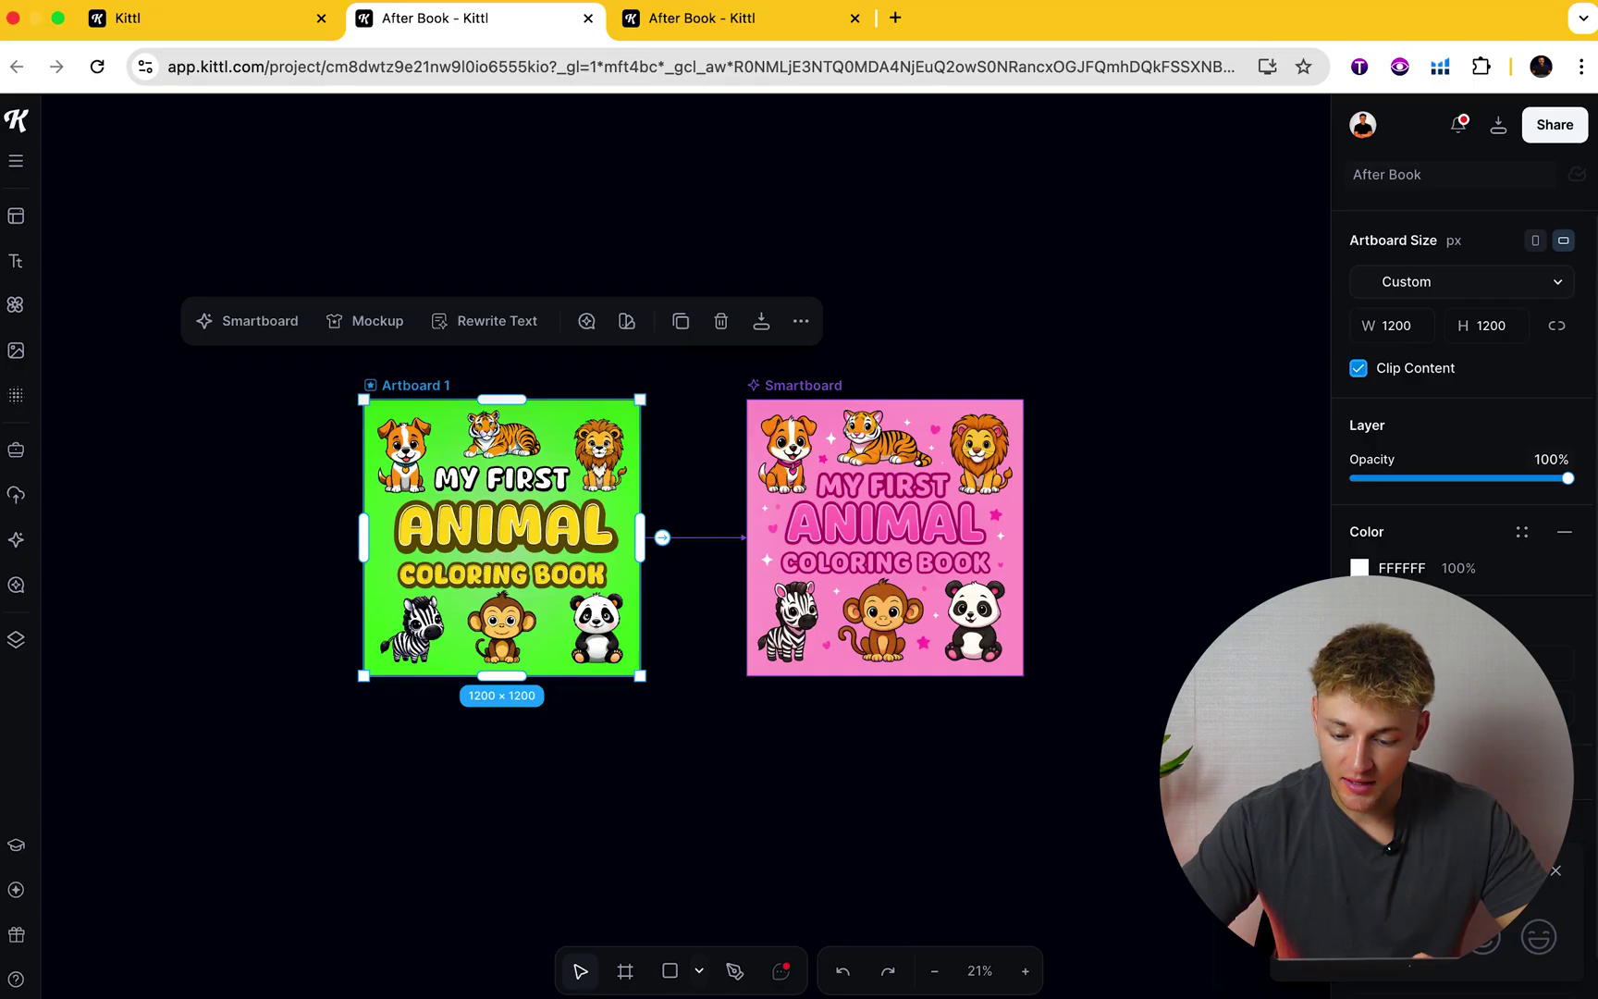
pyautogui.click(248, 320)
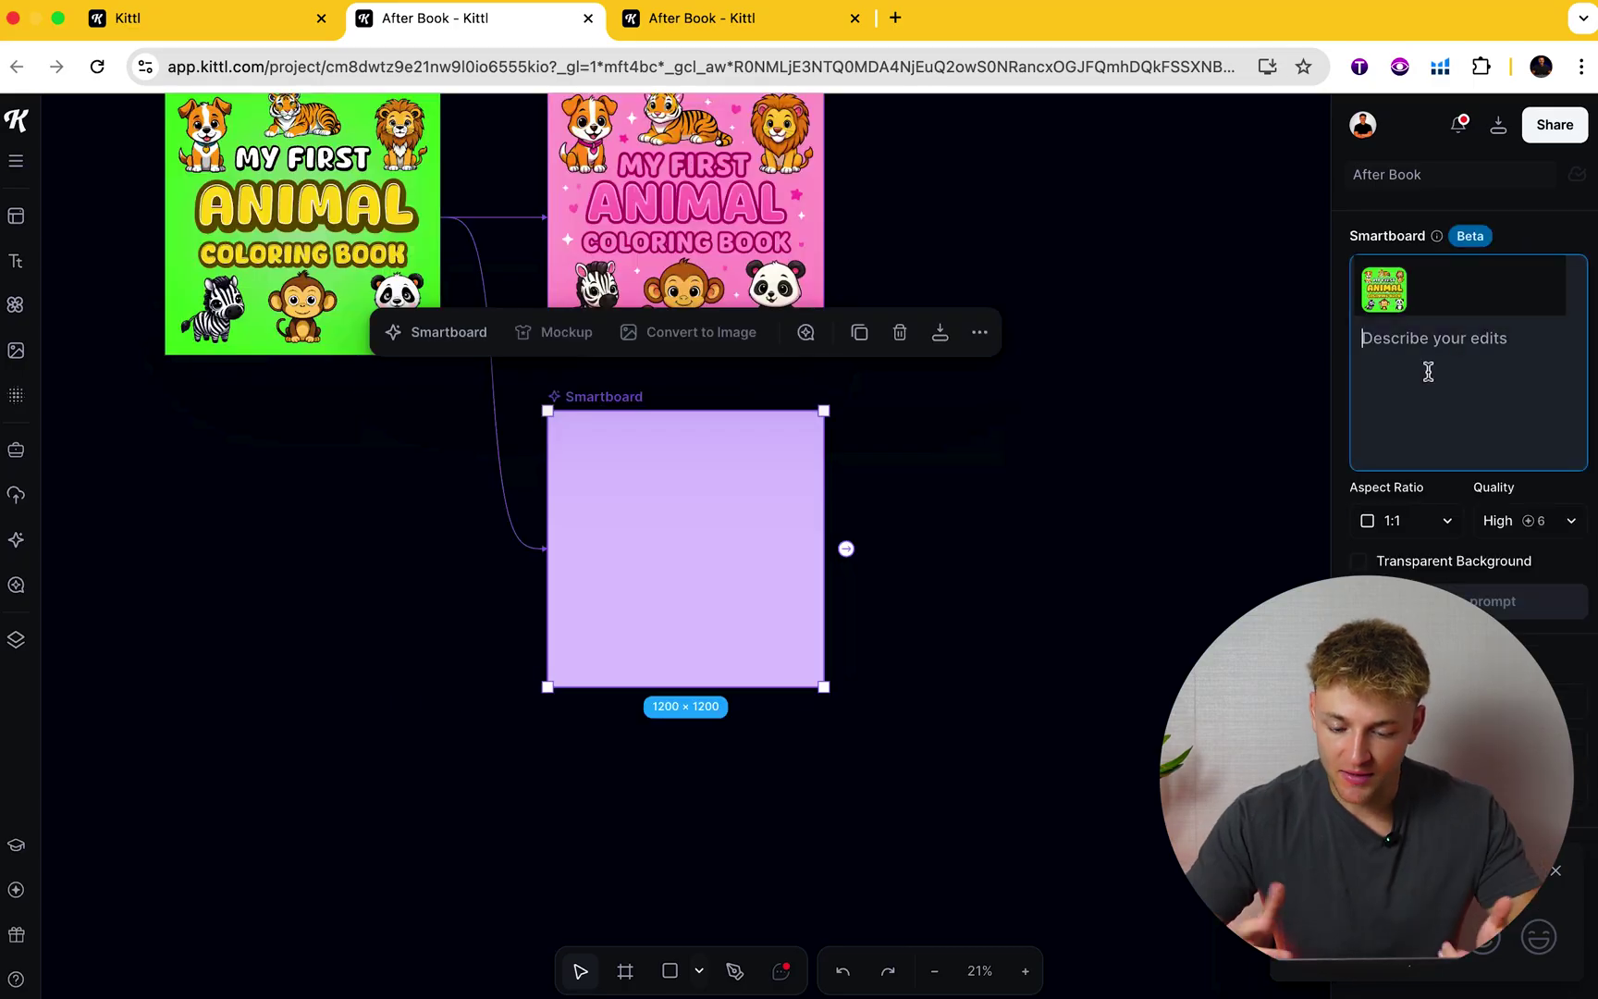
pyautogui.write('change the background to orange')
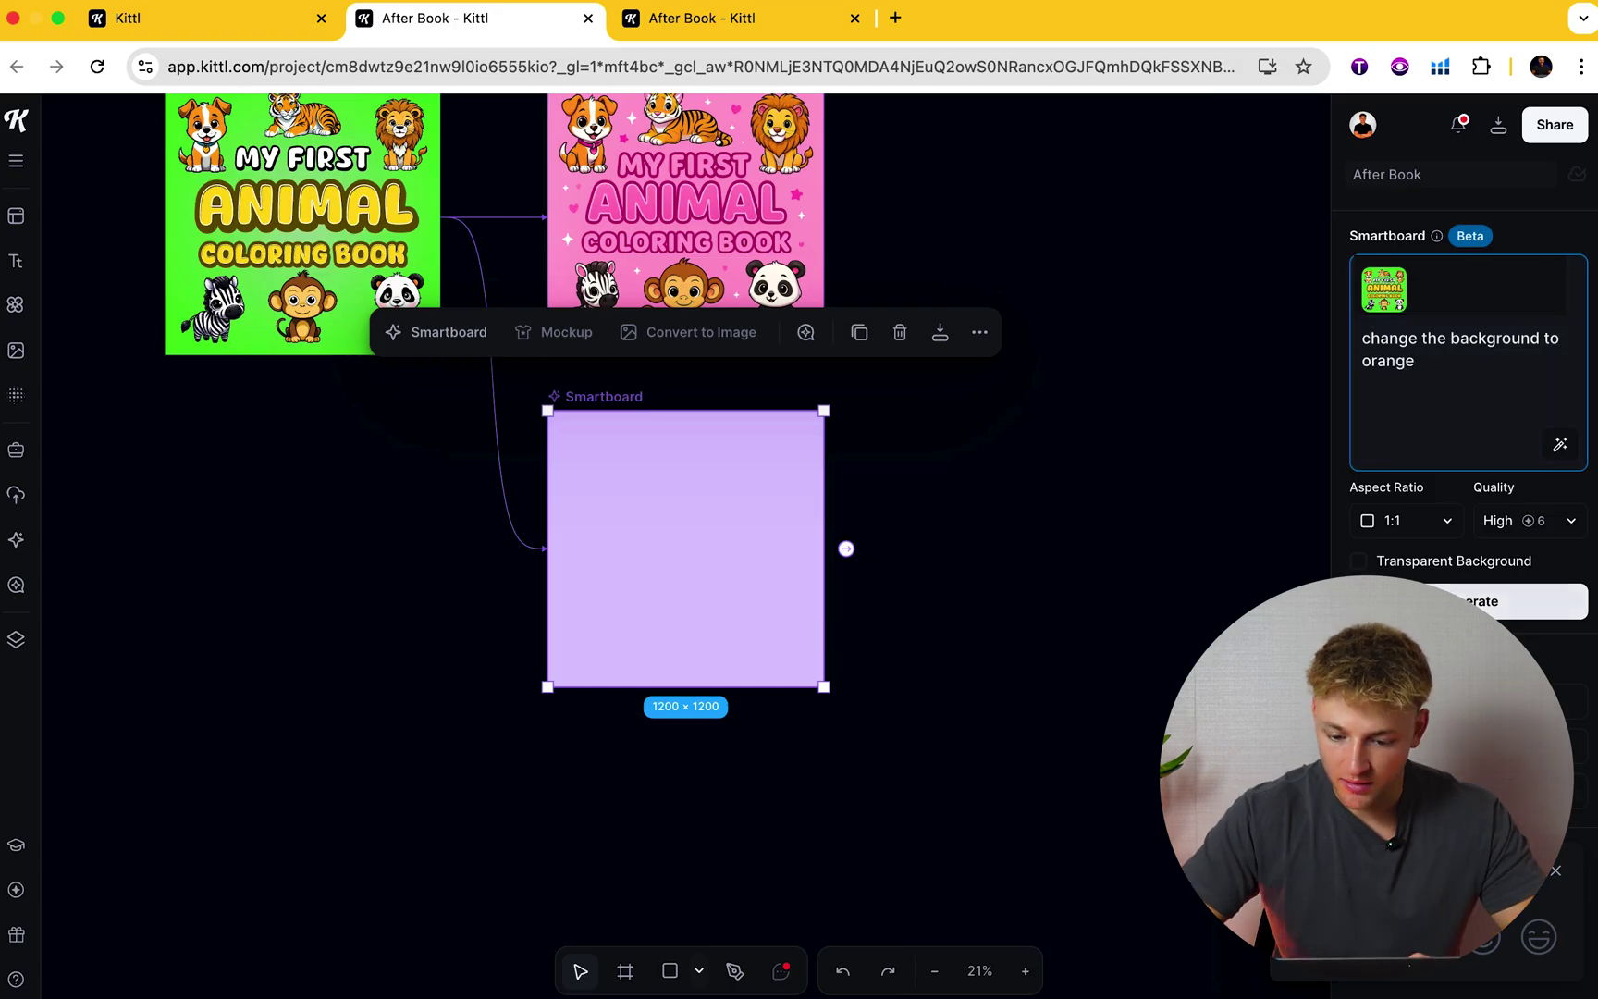
pyautogui.click(1479, 601)
# - Generate a further Smartboard from the green cover with a prompt to change the background to blue
pyautogui.scroll(3, 332, 238)
pyautogui.click(250, 251)
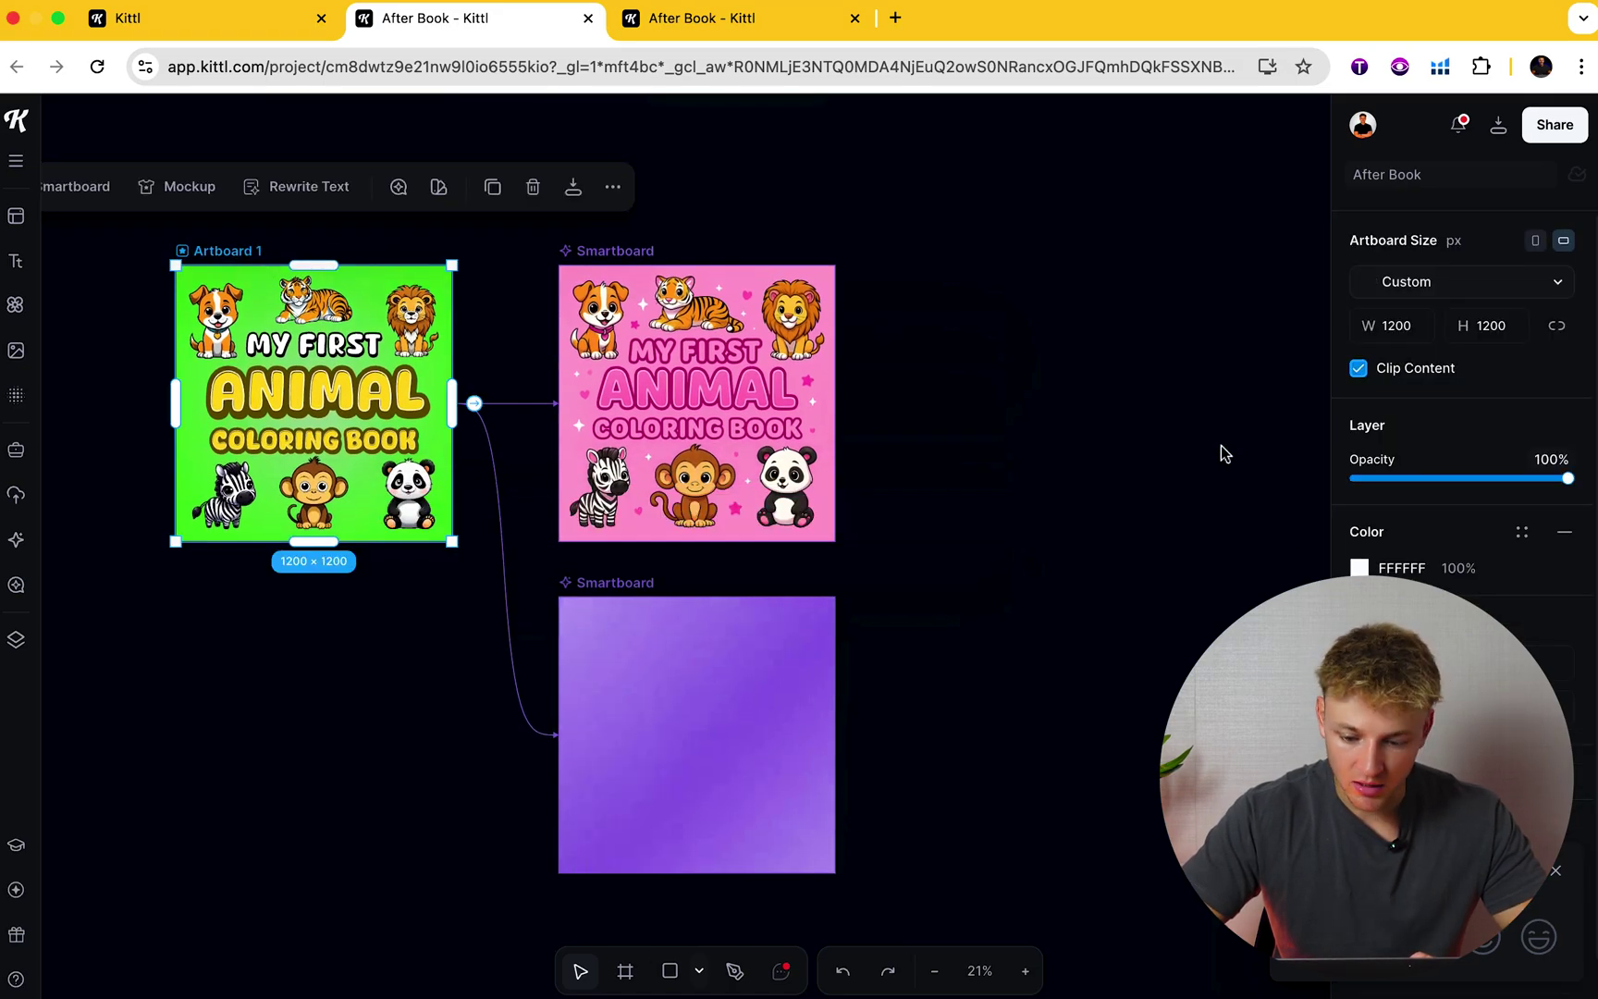
pyautogui.write('change the ')
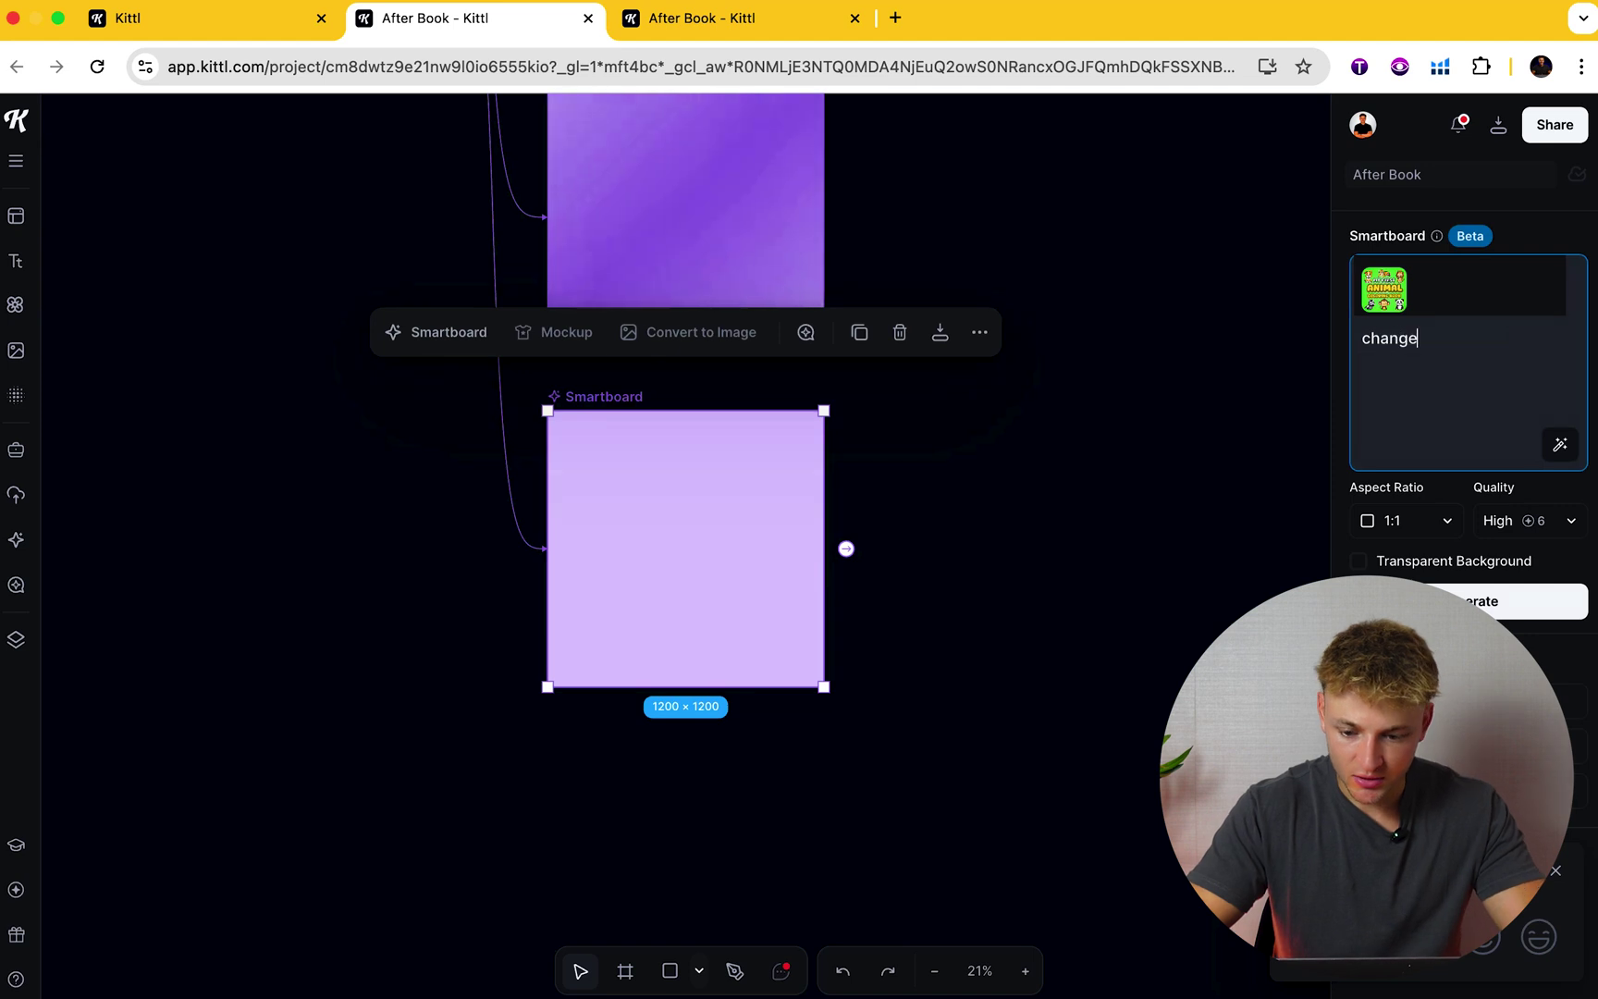
pyautogui.write('background to blu')
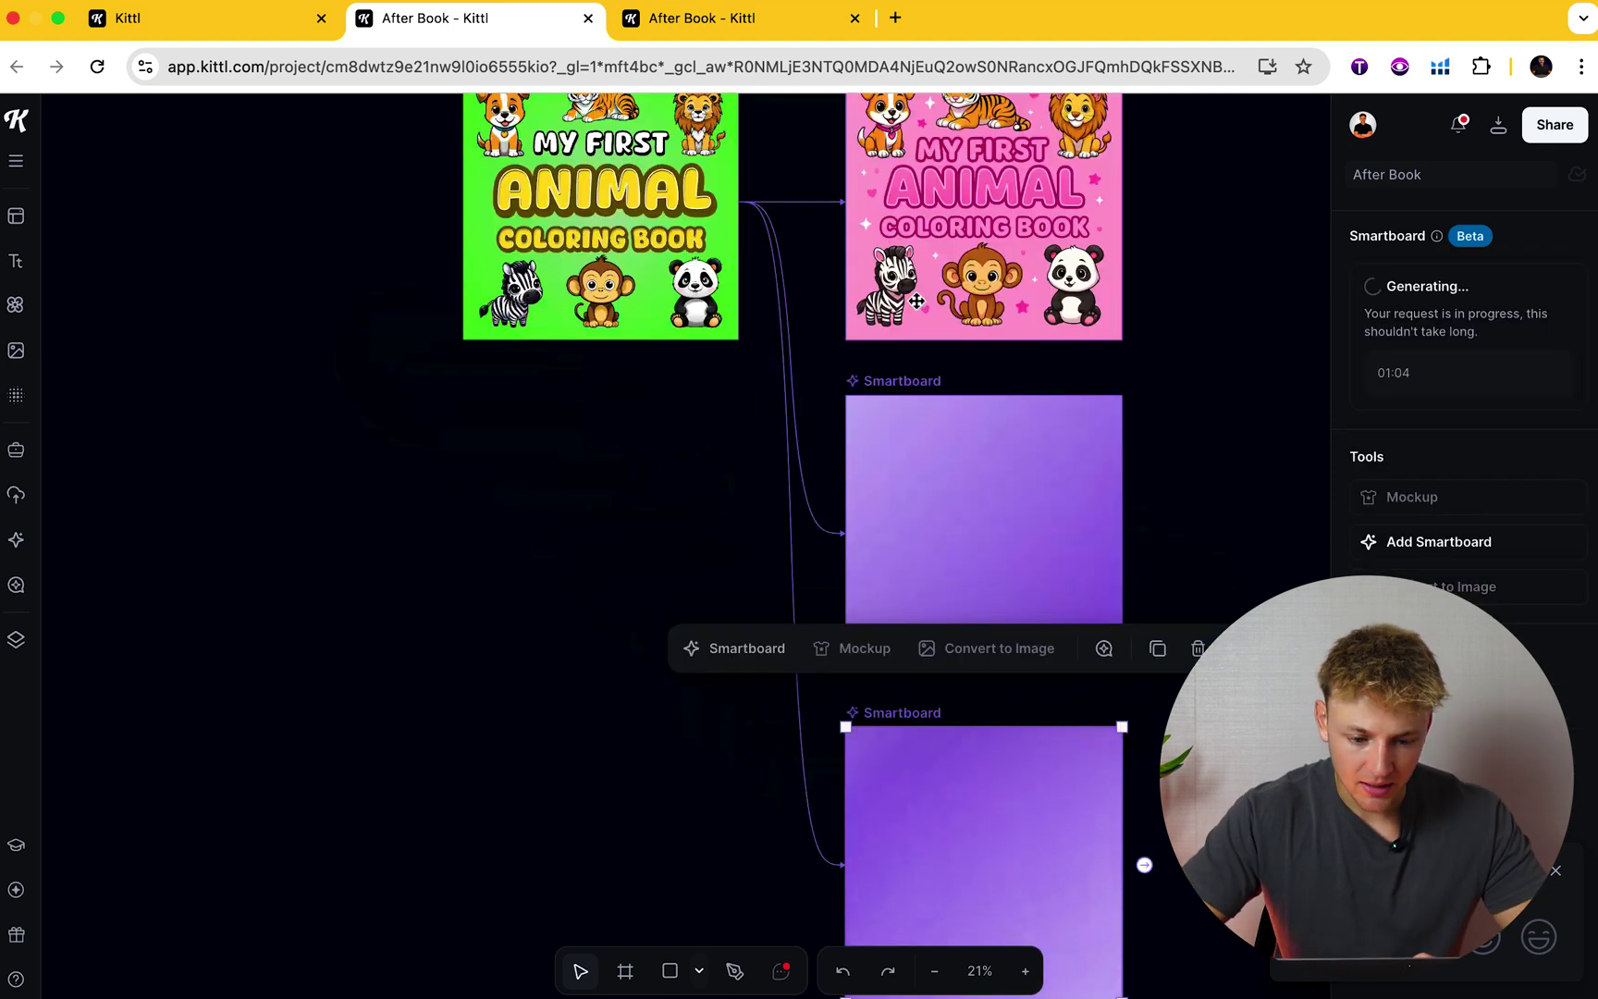
# - Generate one more Smartboard from the green cover with the prompt "change the color scheme of this design"
pyautogui.scroll(5, 601, 275)
pyautogui.click(592, 481)
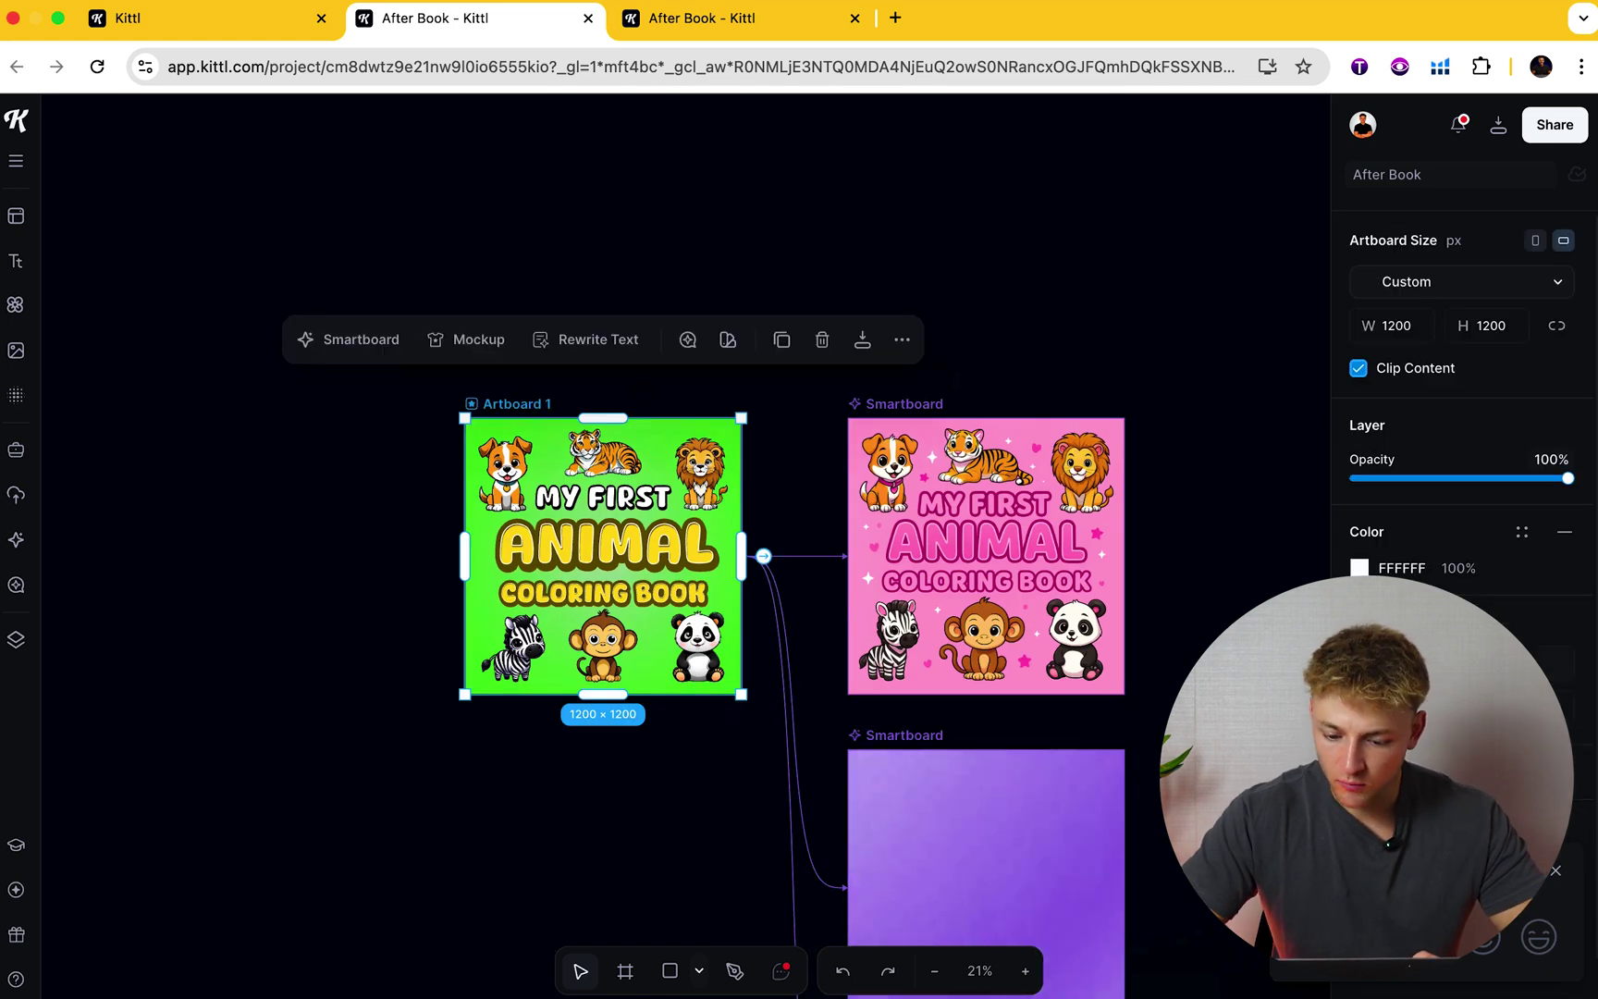
pyautogui.click(351, 339)
pyautogui.click(1436, 358)
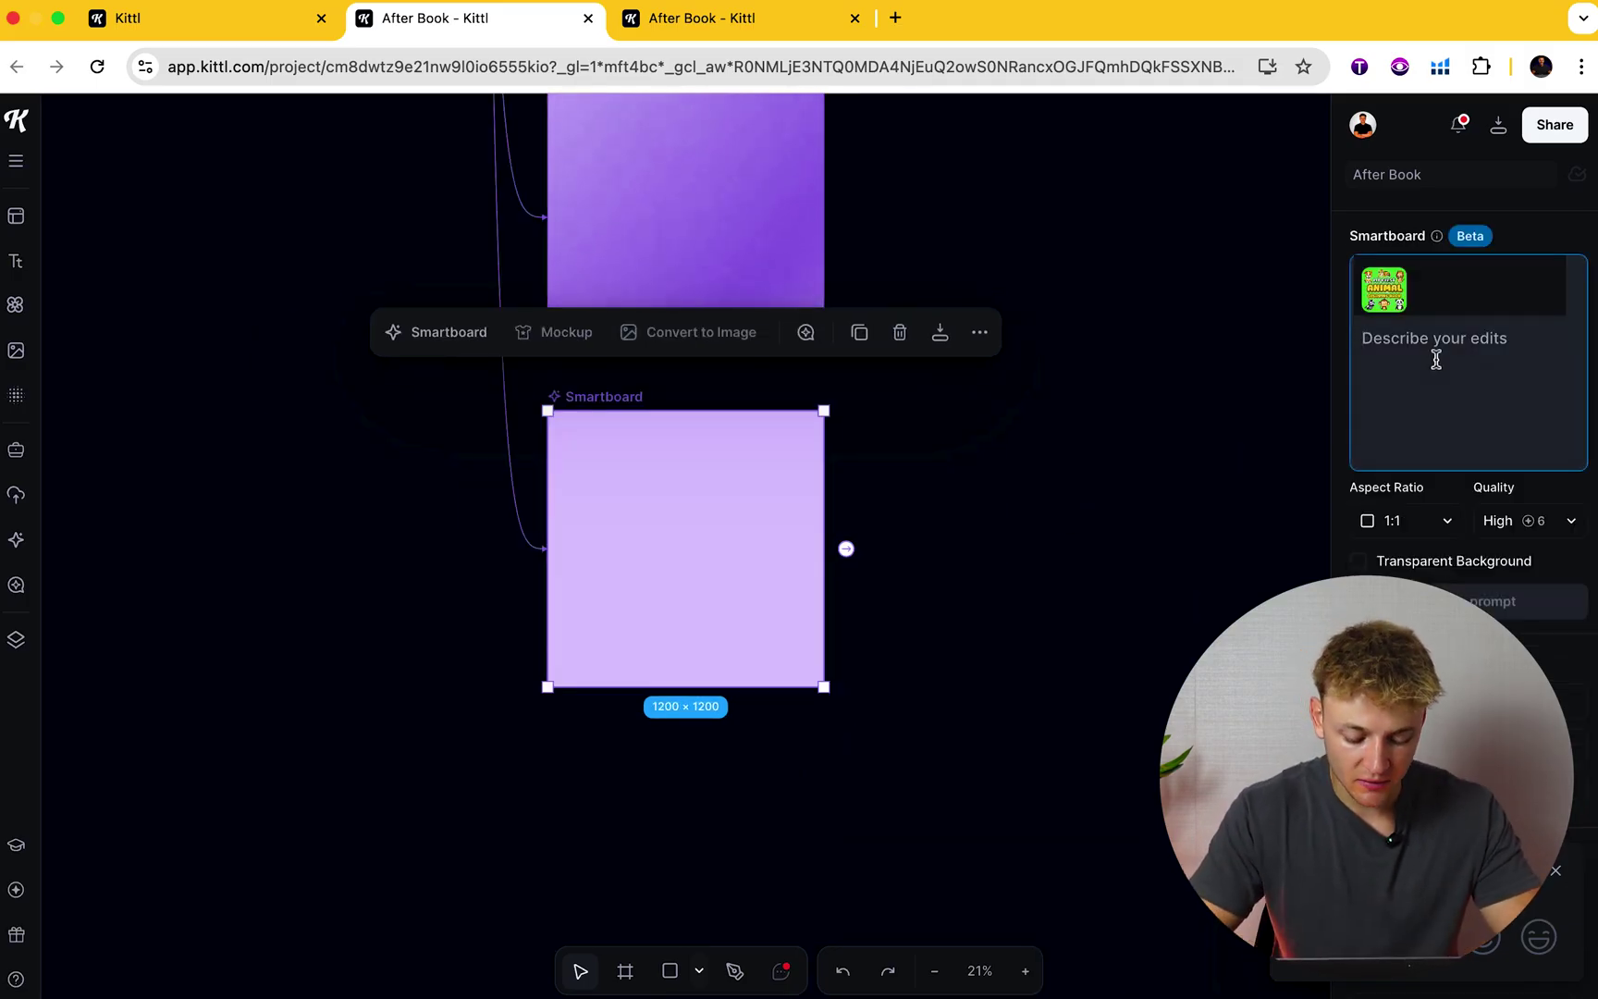
pyautogui.write('change the color scheme of this design')
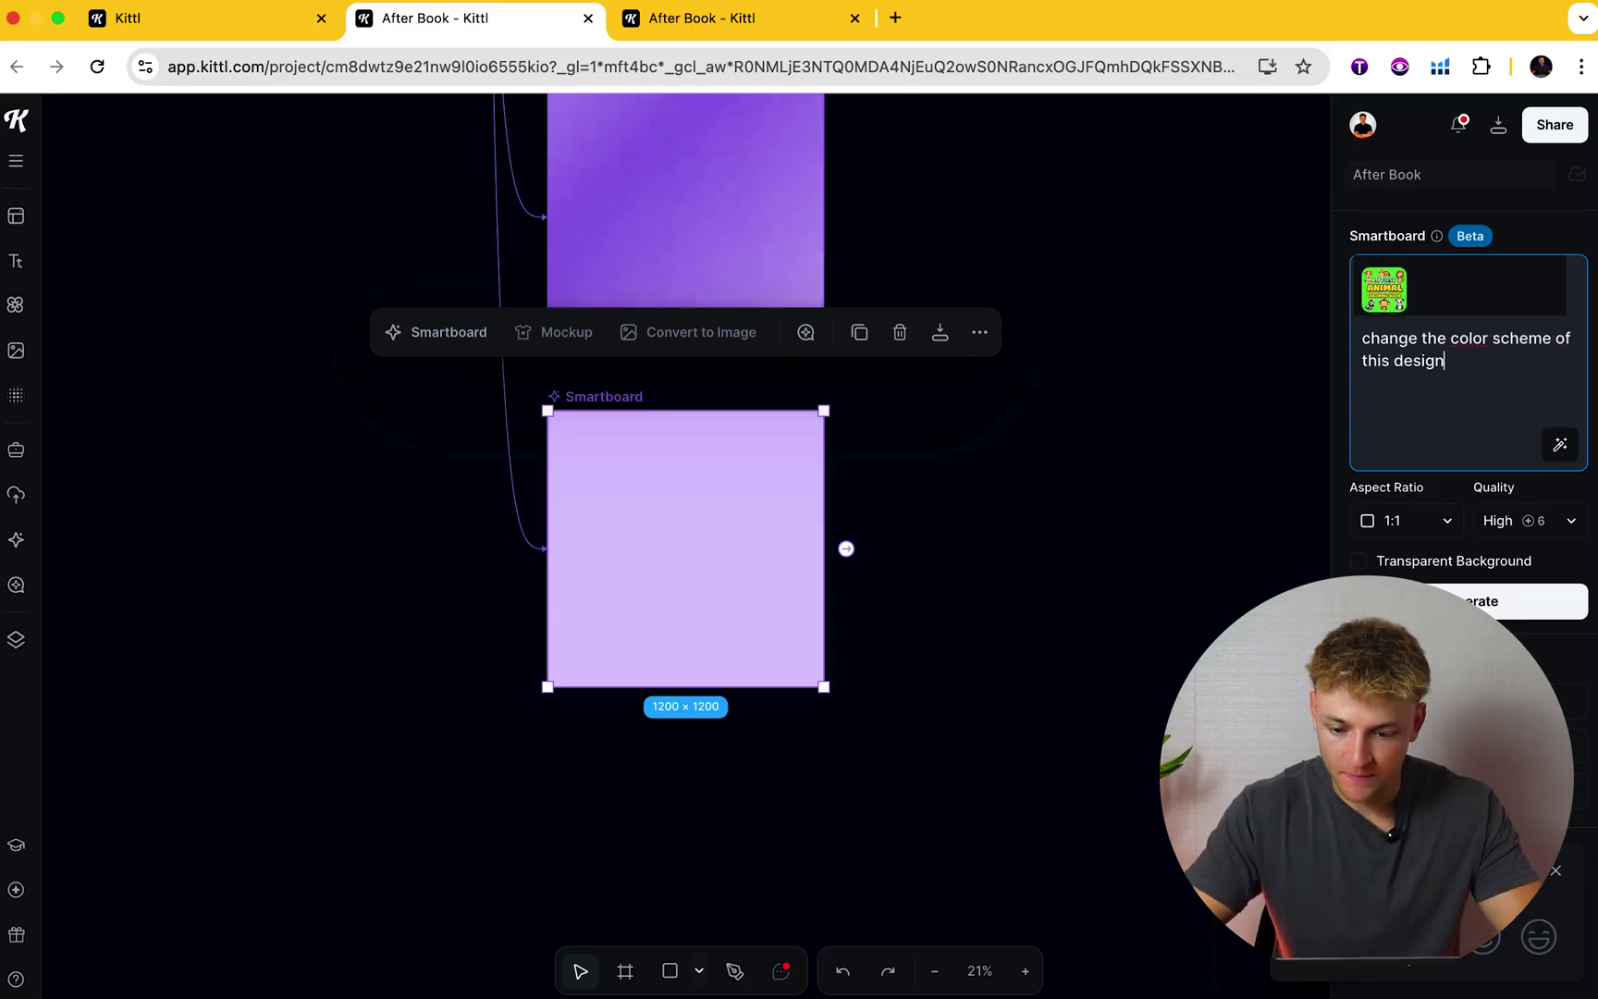
pyautogui.click(1495, 596)
pyautogui.scroll(10, 1106, 668)
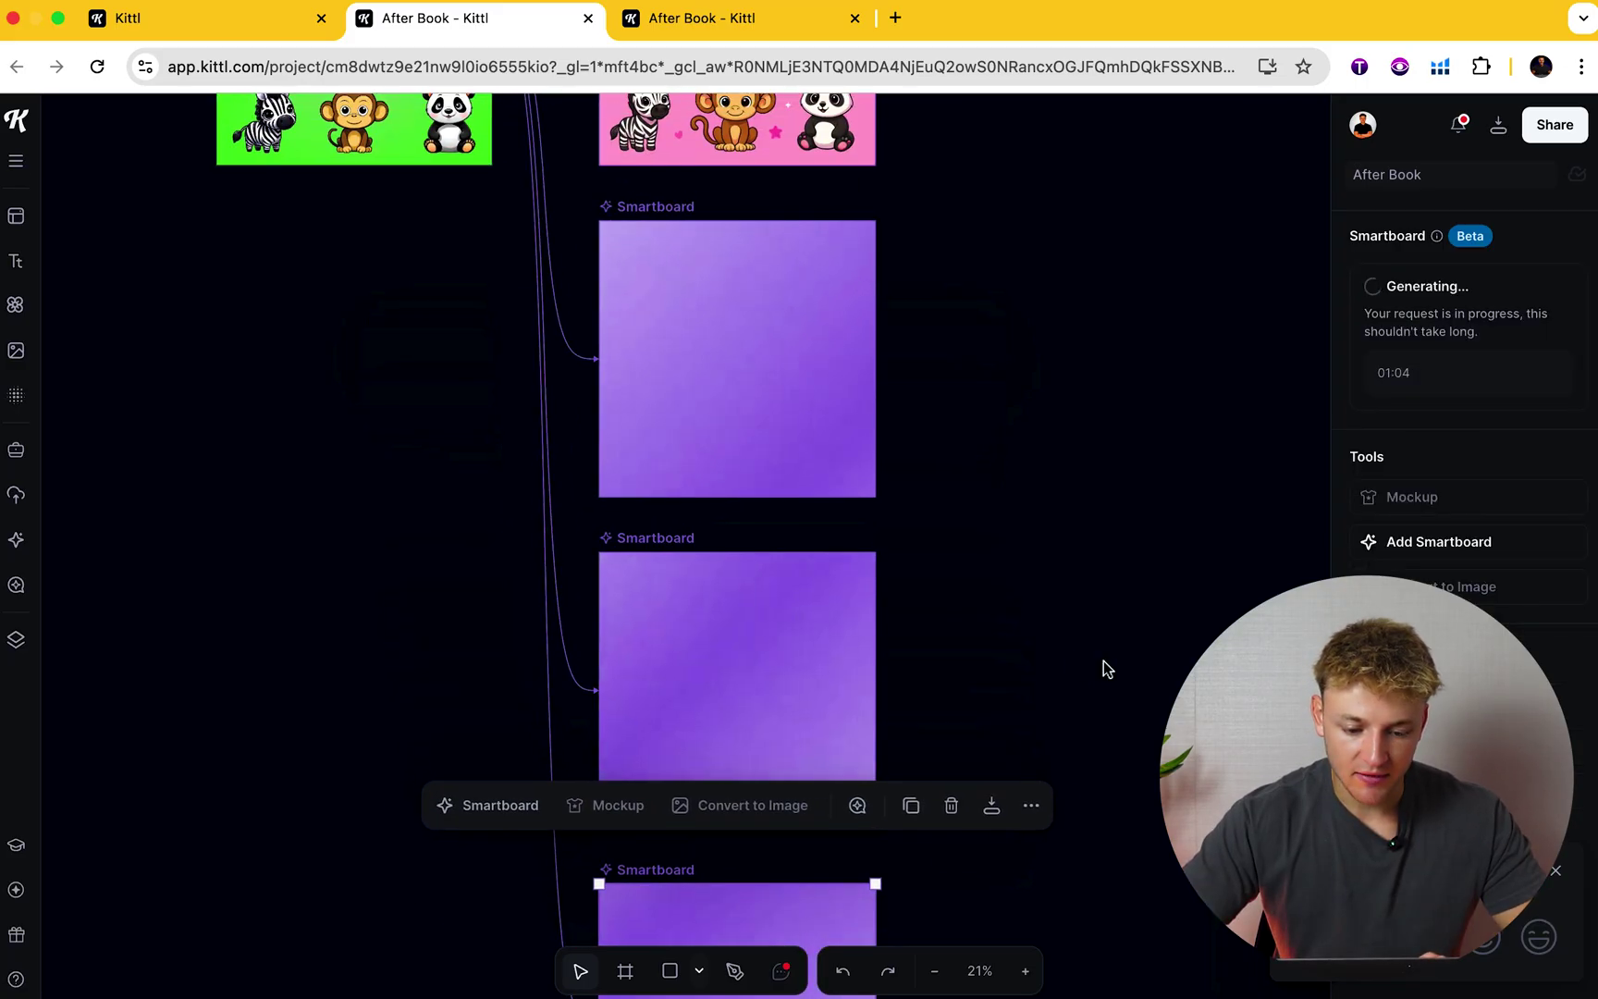
pyautogui.scroll(-5, 1073, 666)
pyautogui.click(1084, 728)
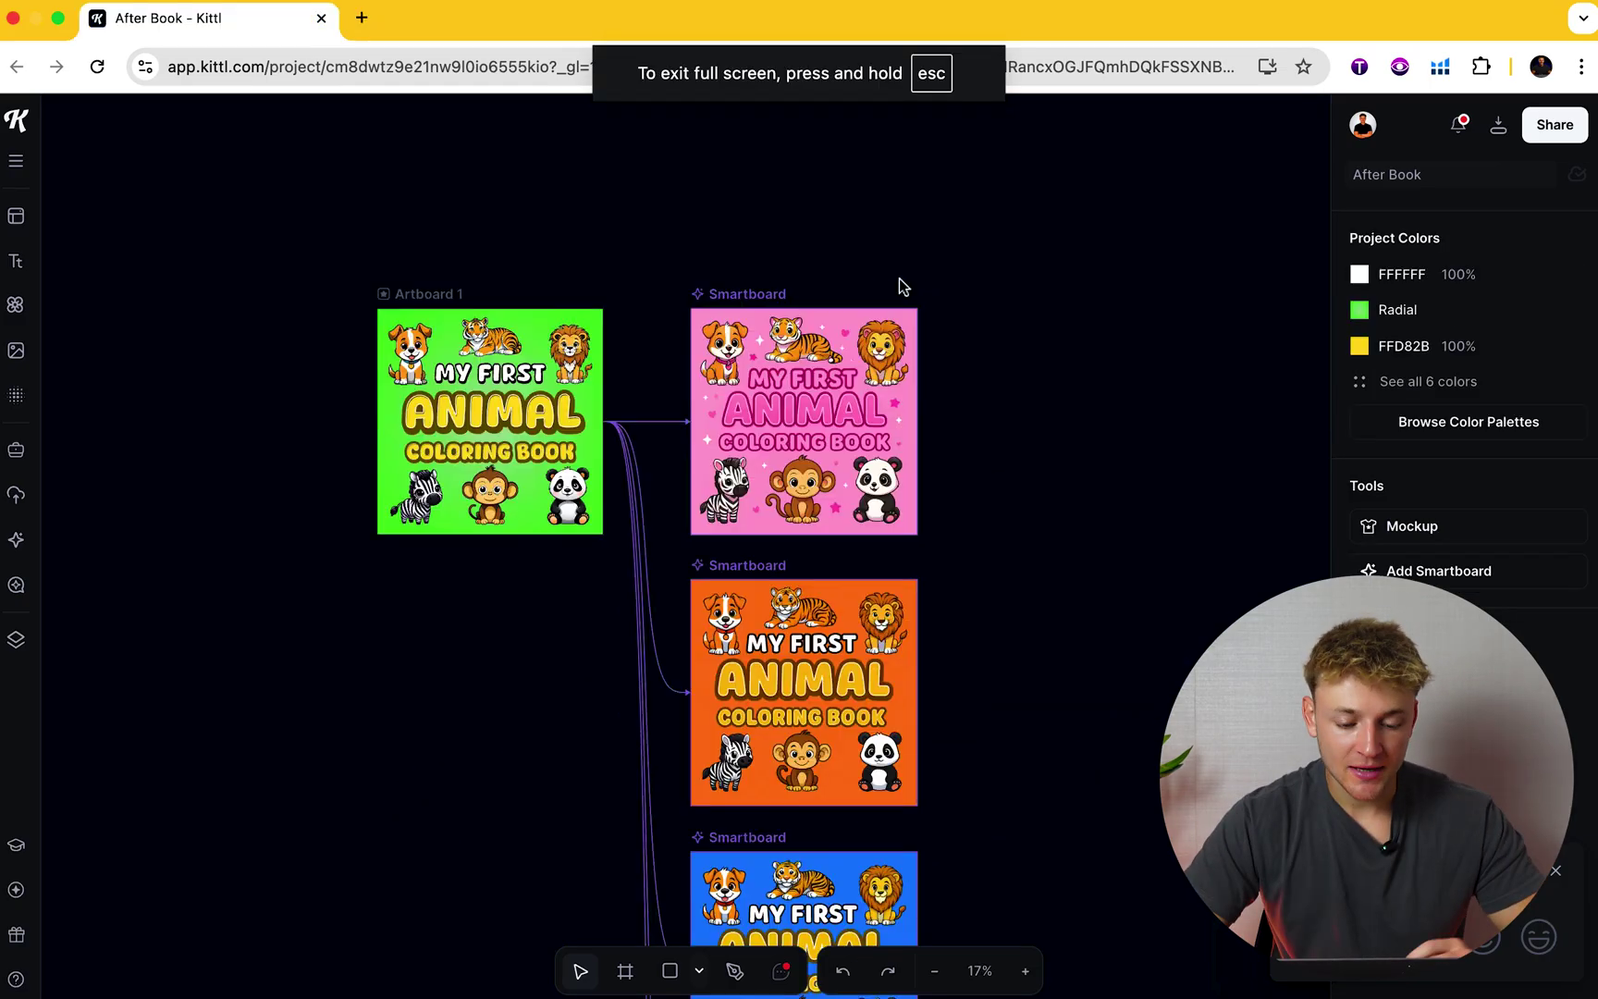
# - Examine the generated cover variations one by one, comparing their colors and details with the original
pyautogui.scroll(-3, 899, 279)
pyautogui.scroll(-10, 925, 416)
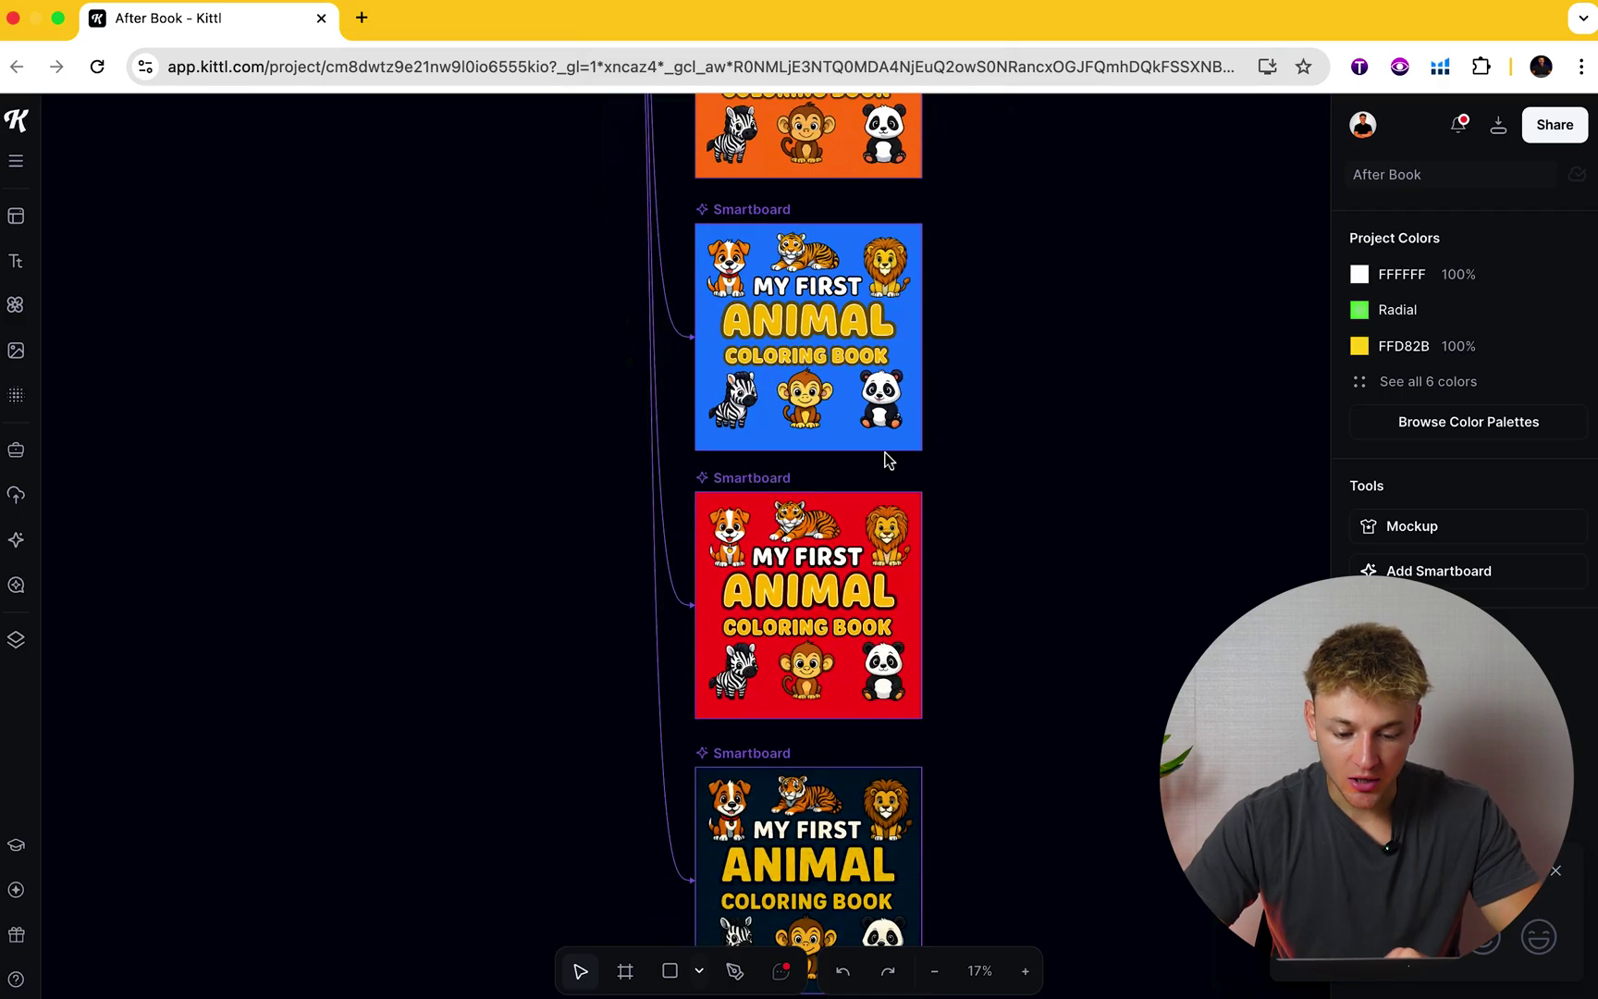
pyautogui.scroll(6, 963, 746)
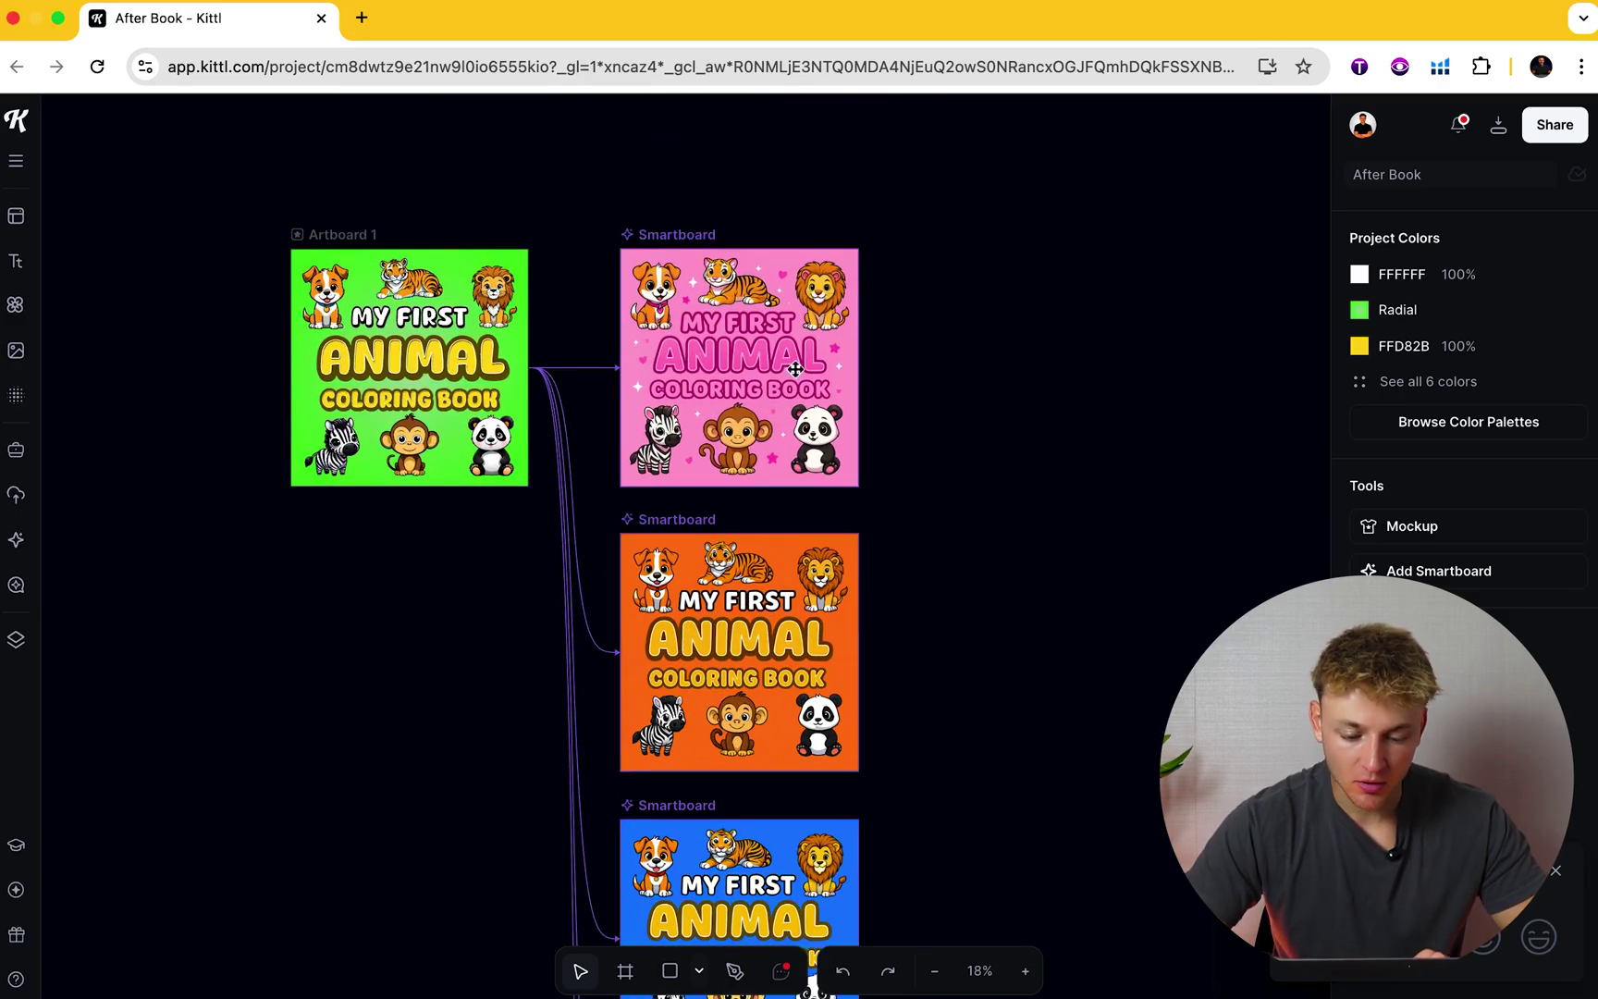
pyautogui.scroll(-3, 773, 491)
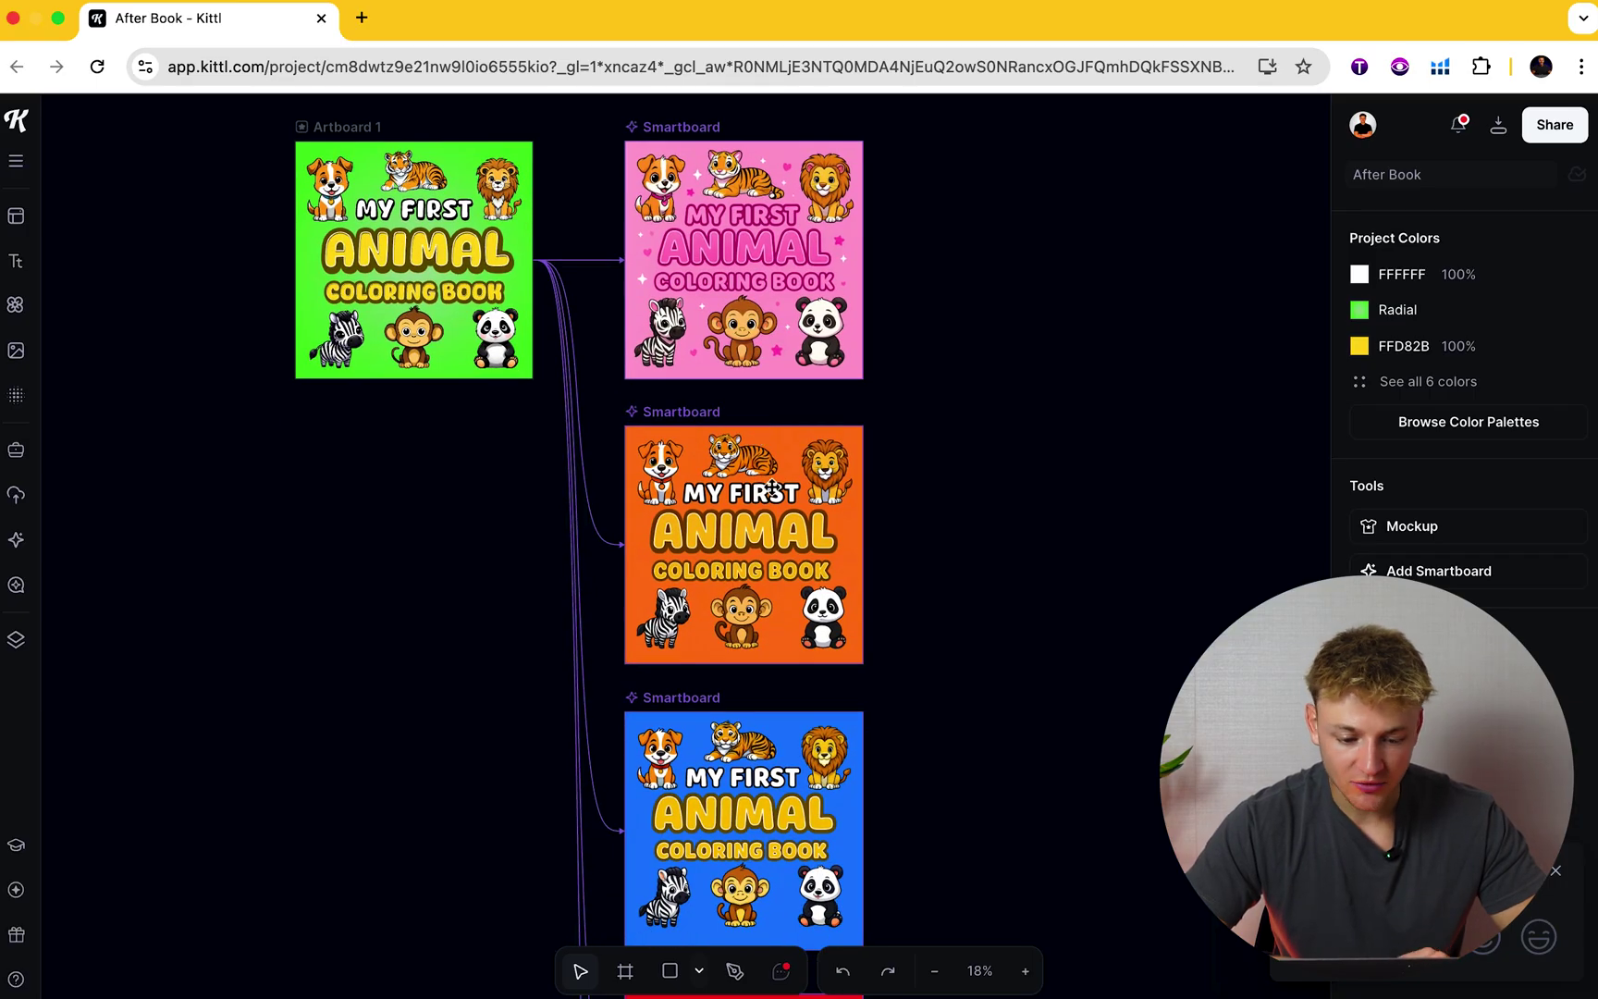
pyautogui.scroll(5, 772, 488)
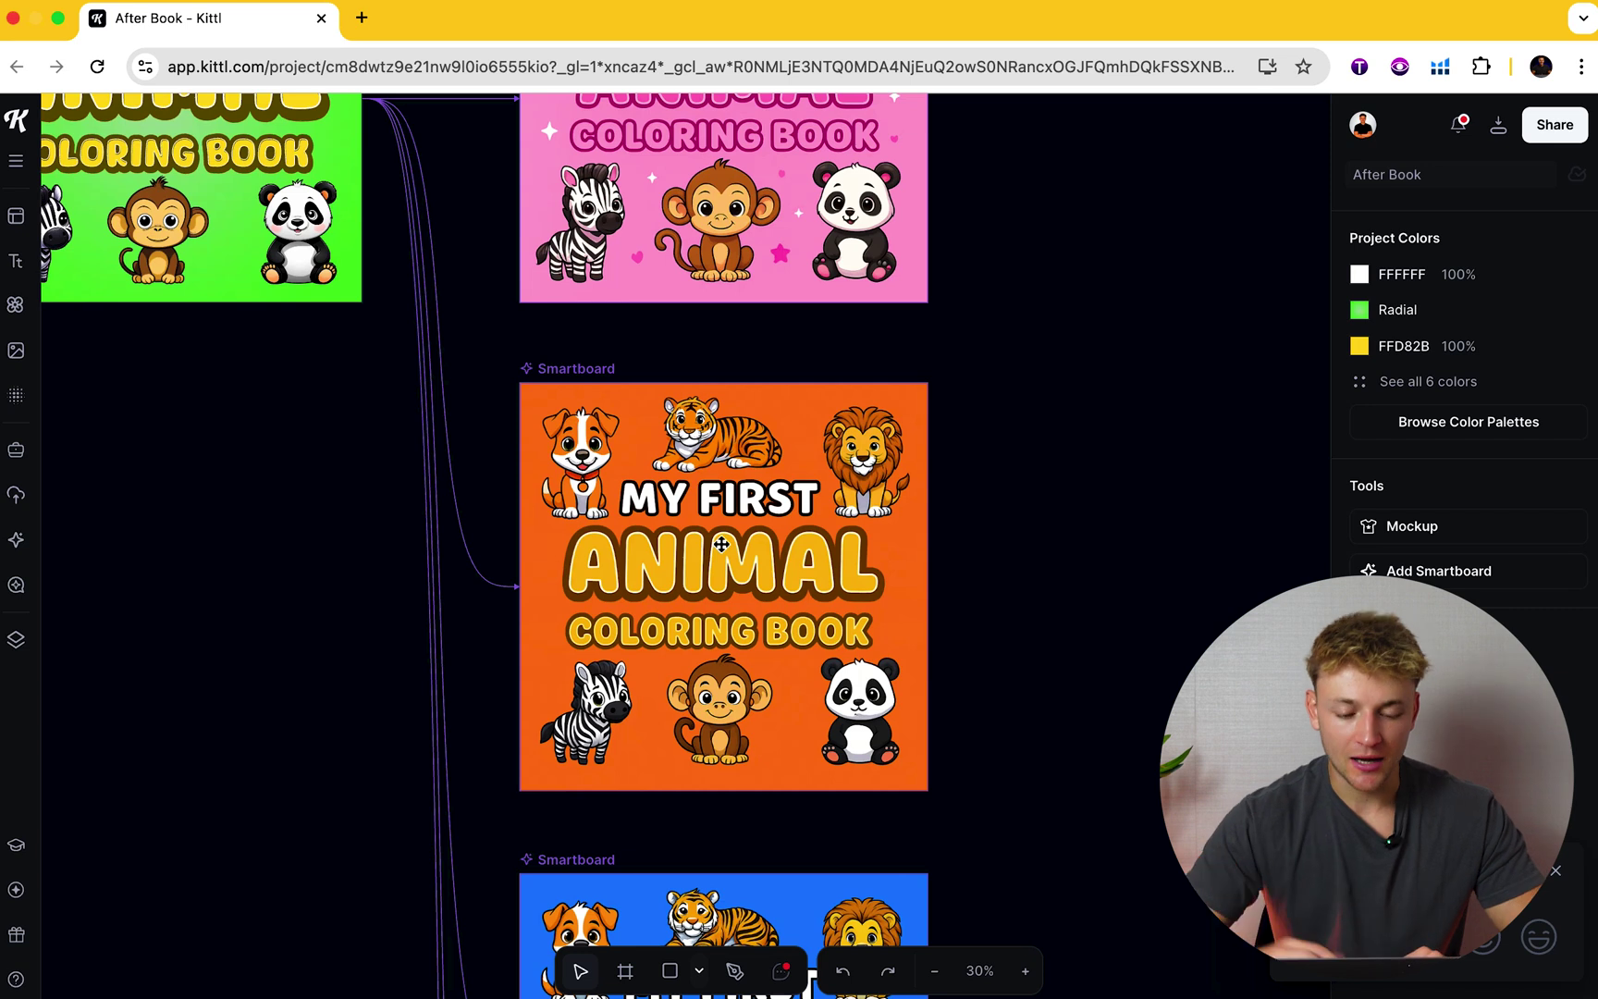
pyautogui.scroll(-5, 822, 623)
pyautogui.scroll(-10, 822, 622)
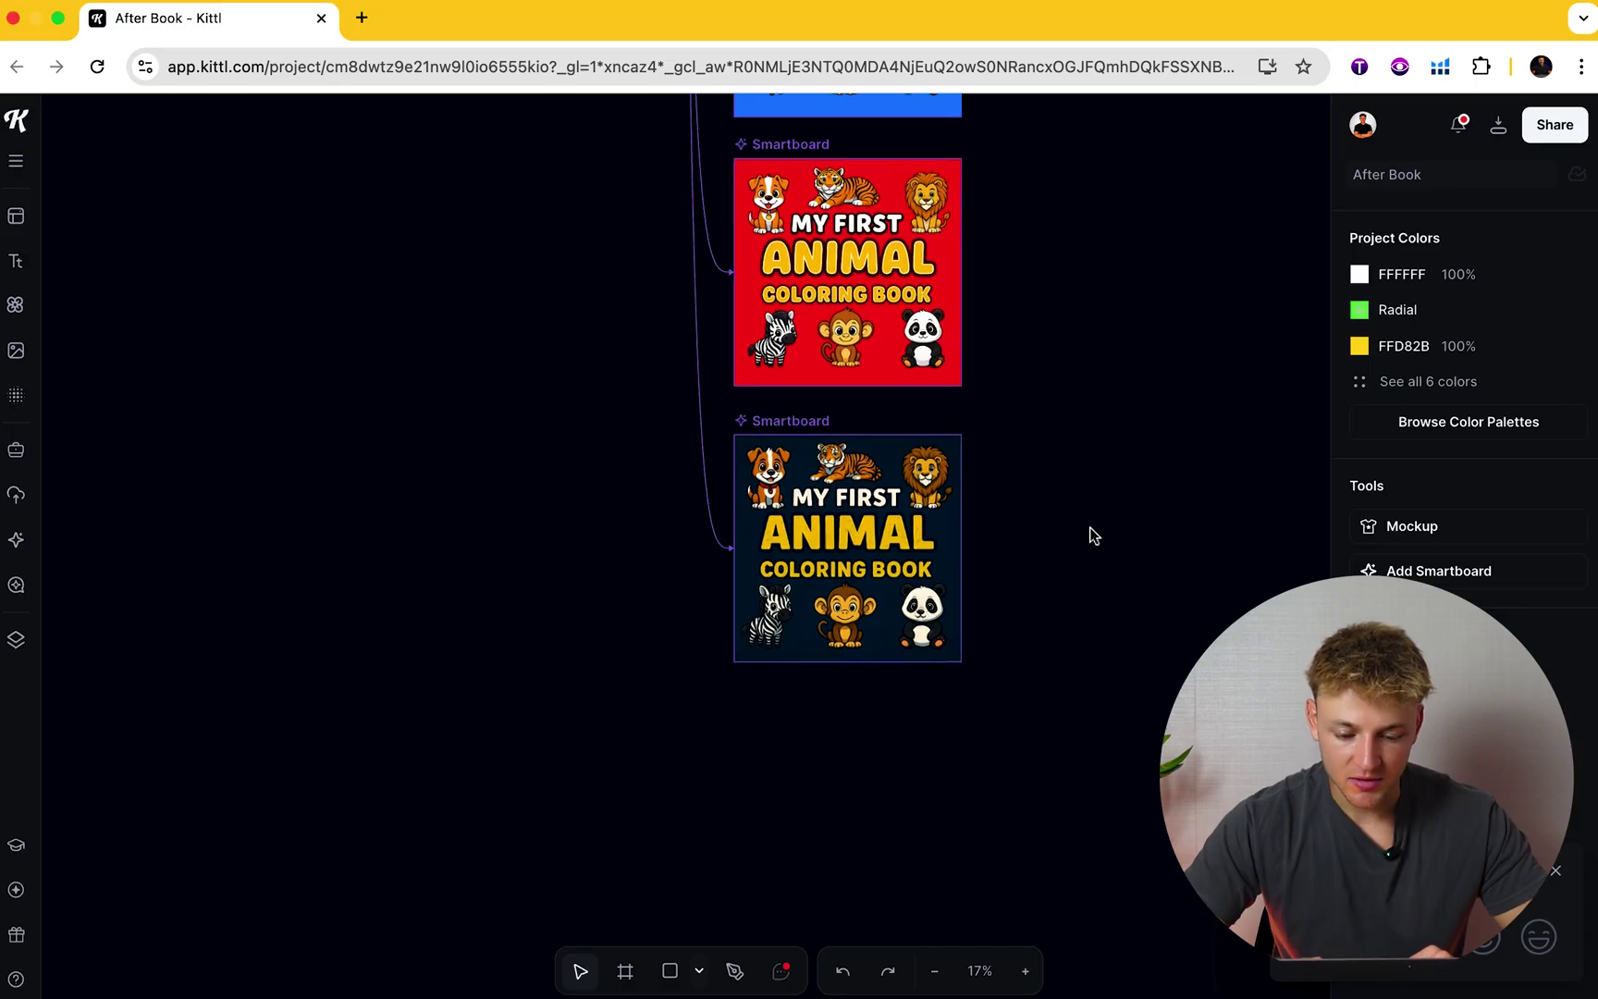
# - Check the prompt behind the dark navy Smartboard and inspect its design up close
pyautogui.scroll(2, 1091, 534)
pyautogui.click(745, 499)
pyautogui.moveTo(1453, 369); pyautogui.dragTo(1376, 339)
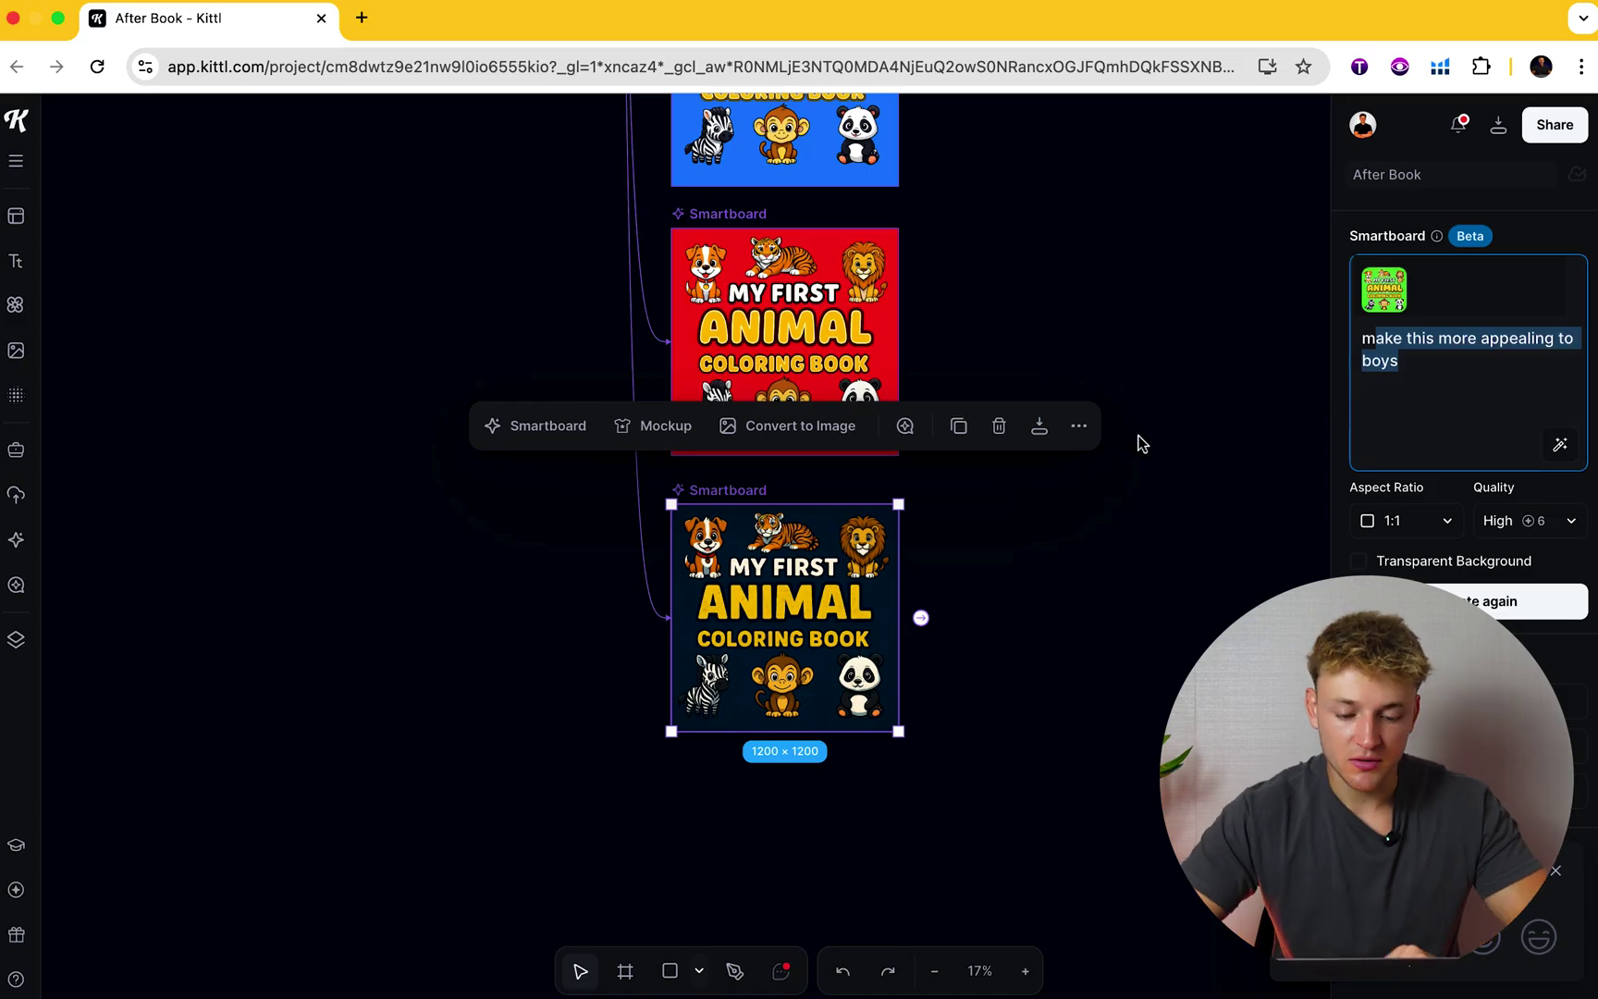
pyautogui.click(1004, 595)
pyautogui.scroll(5, 942, 625)
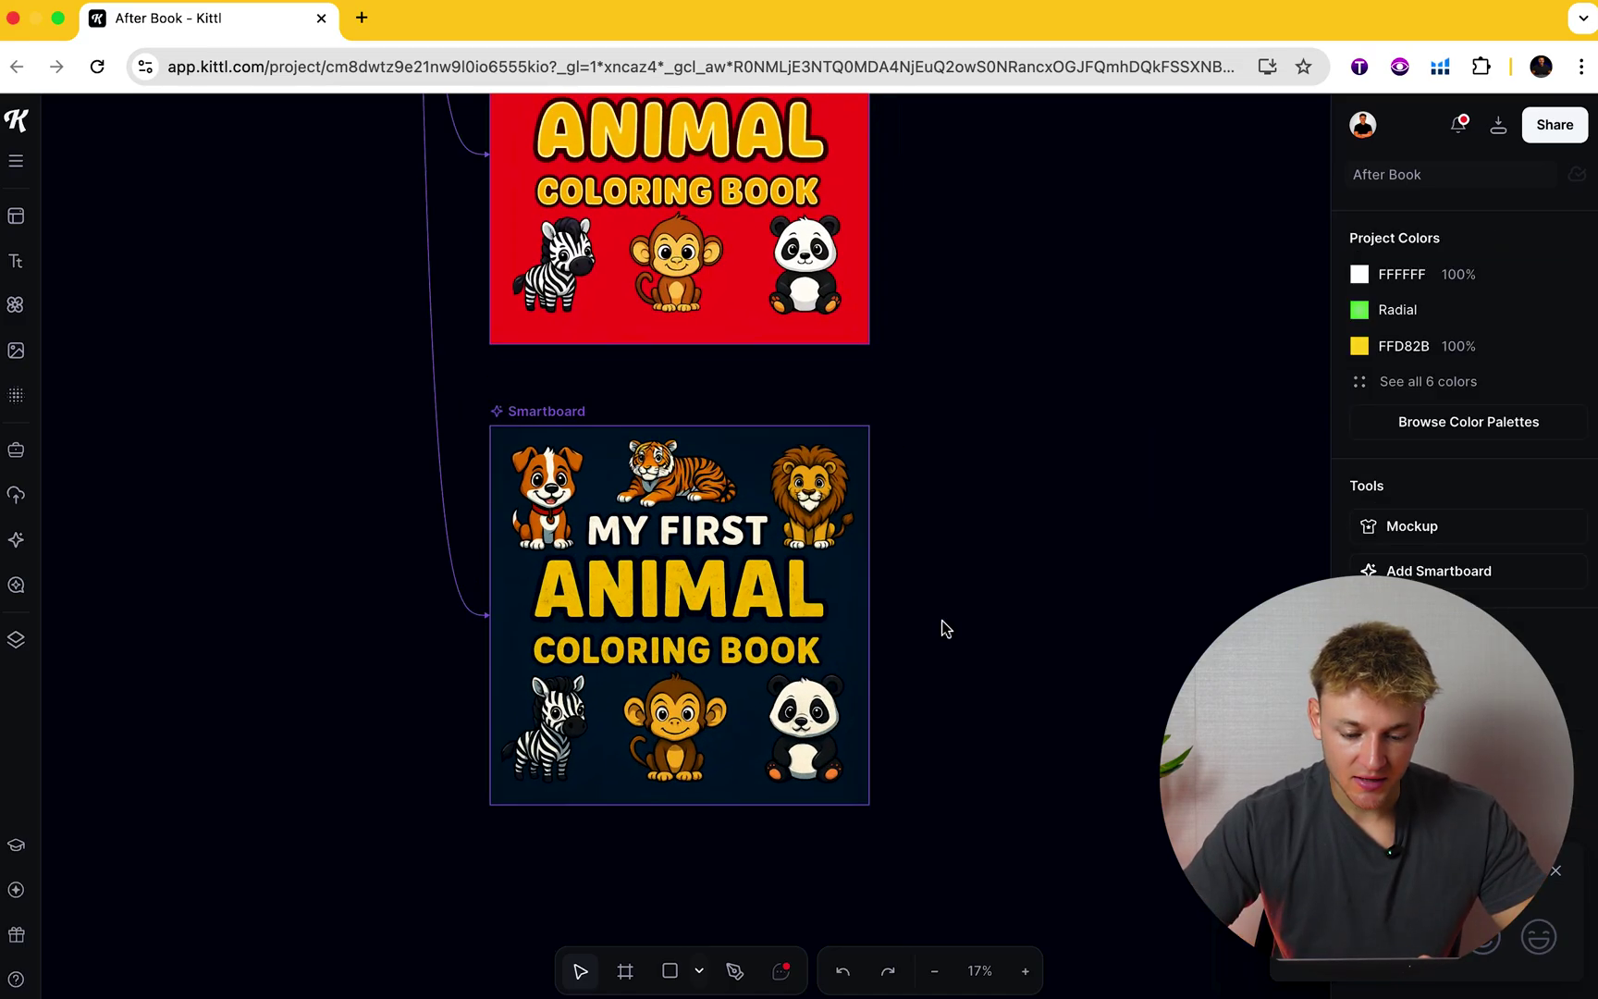
# - Review the whole column of cover variations branching from the original artboard
pyautogui.scroll(3, 1084, 479)
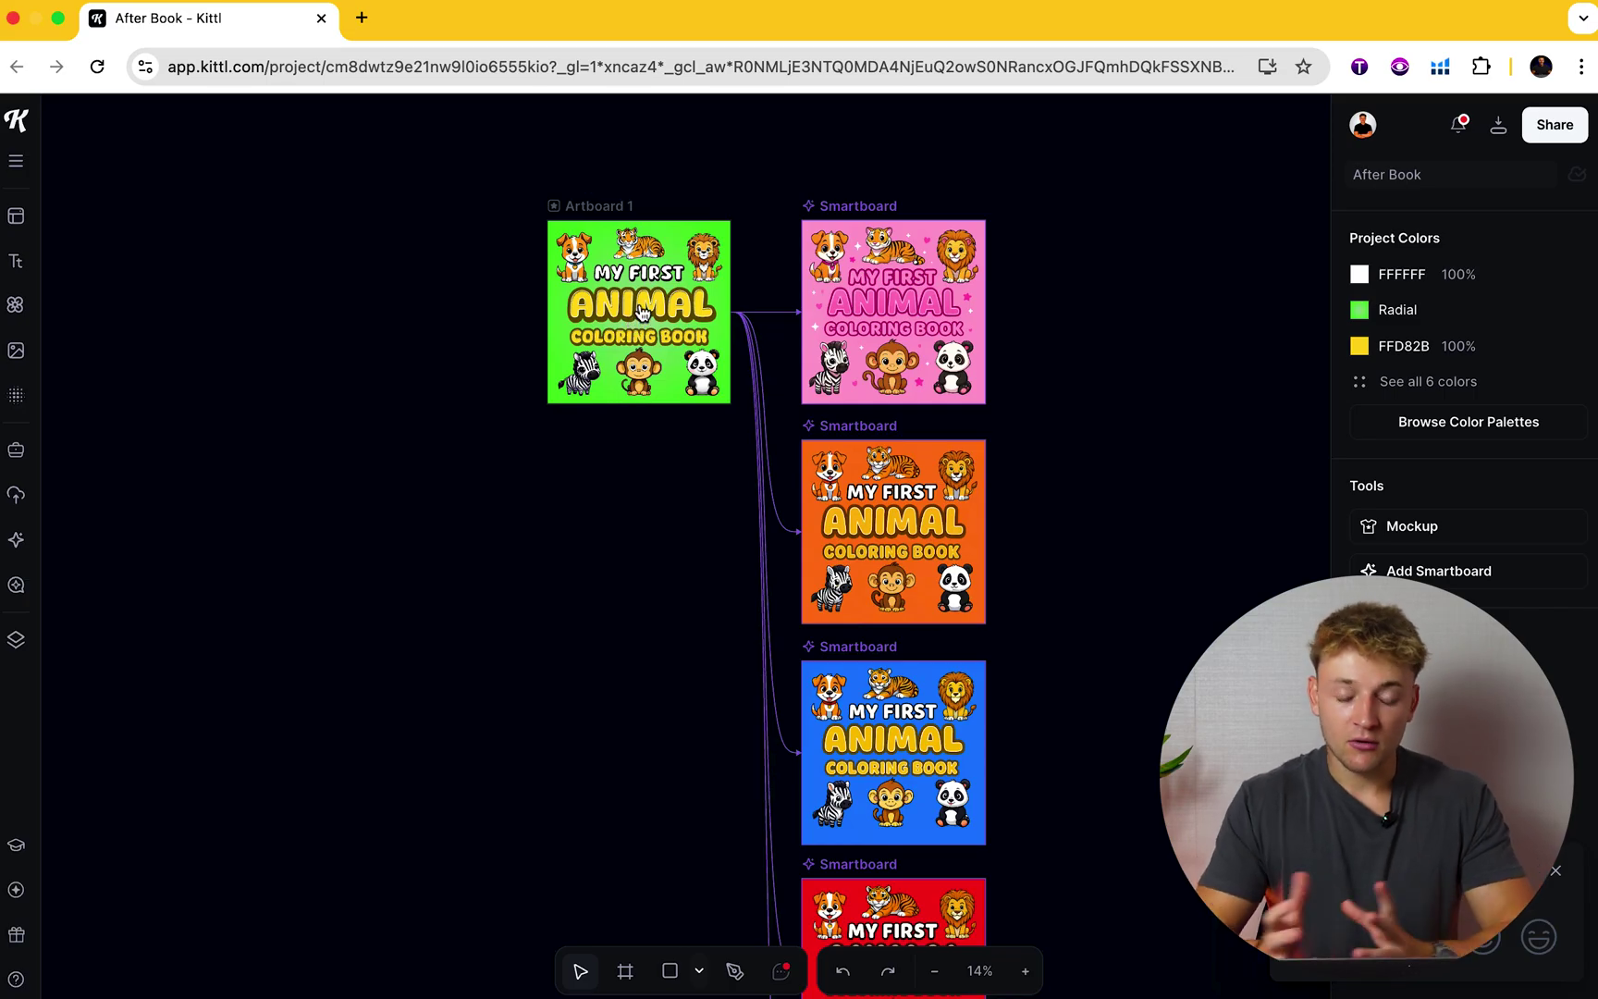
pyautogui.scroll(-5, 1003, 606)
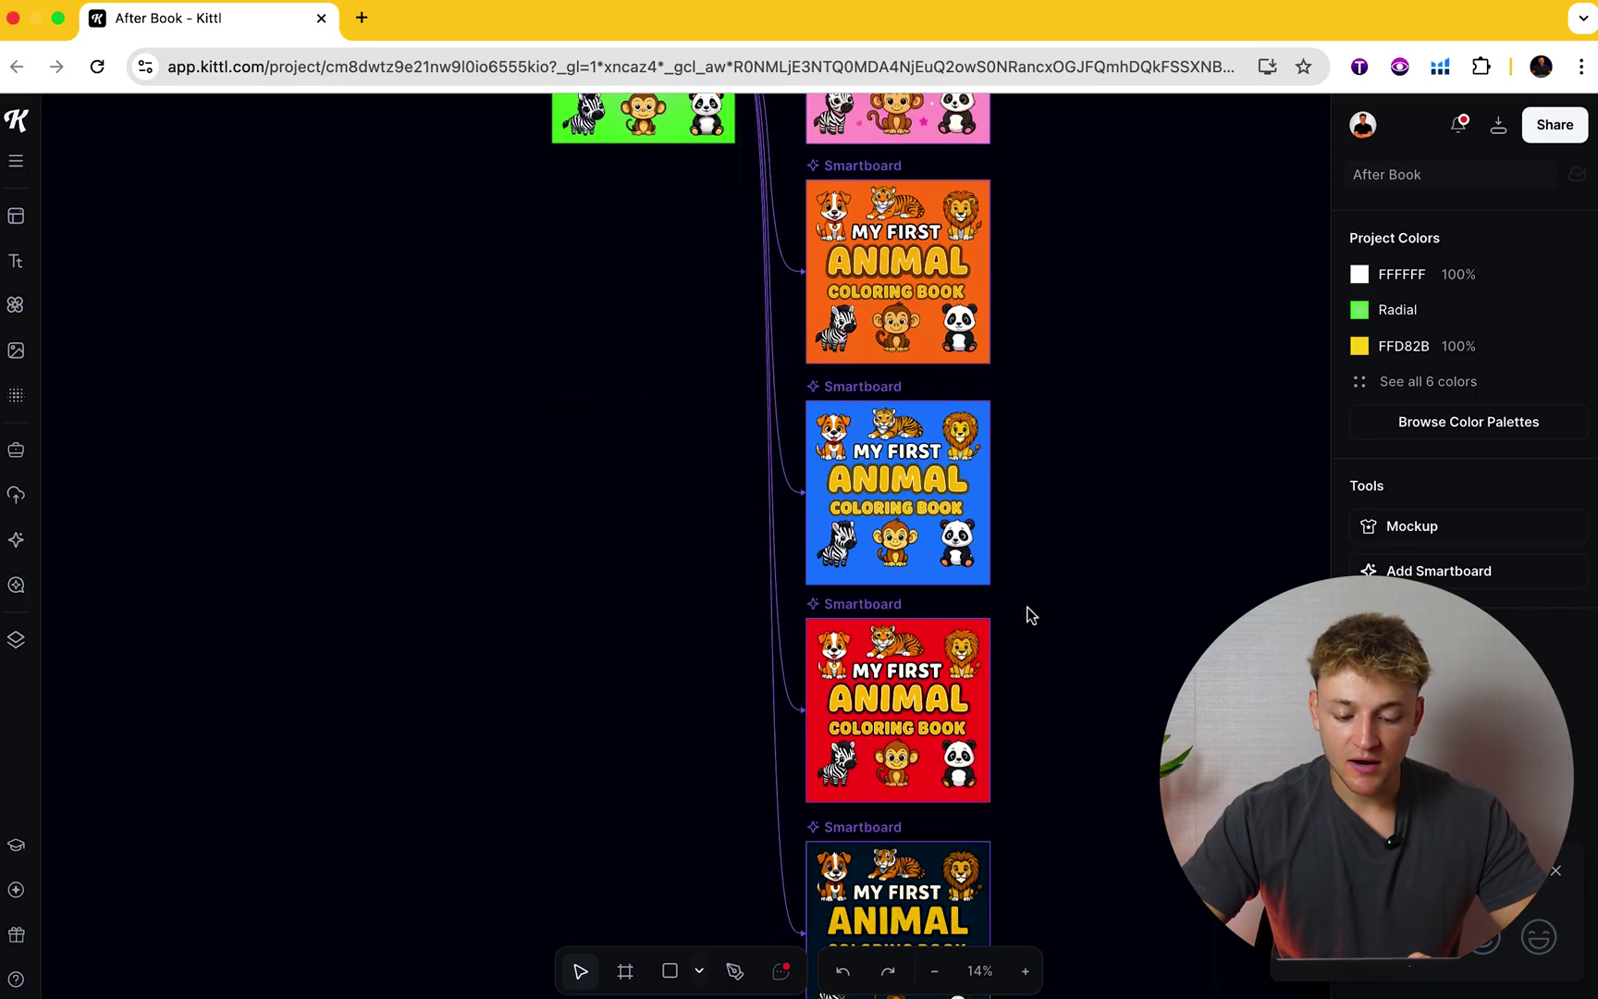
pyautogui.scroll(-1, 1031, 613)
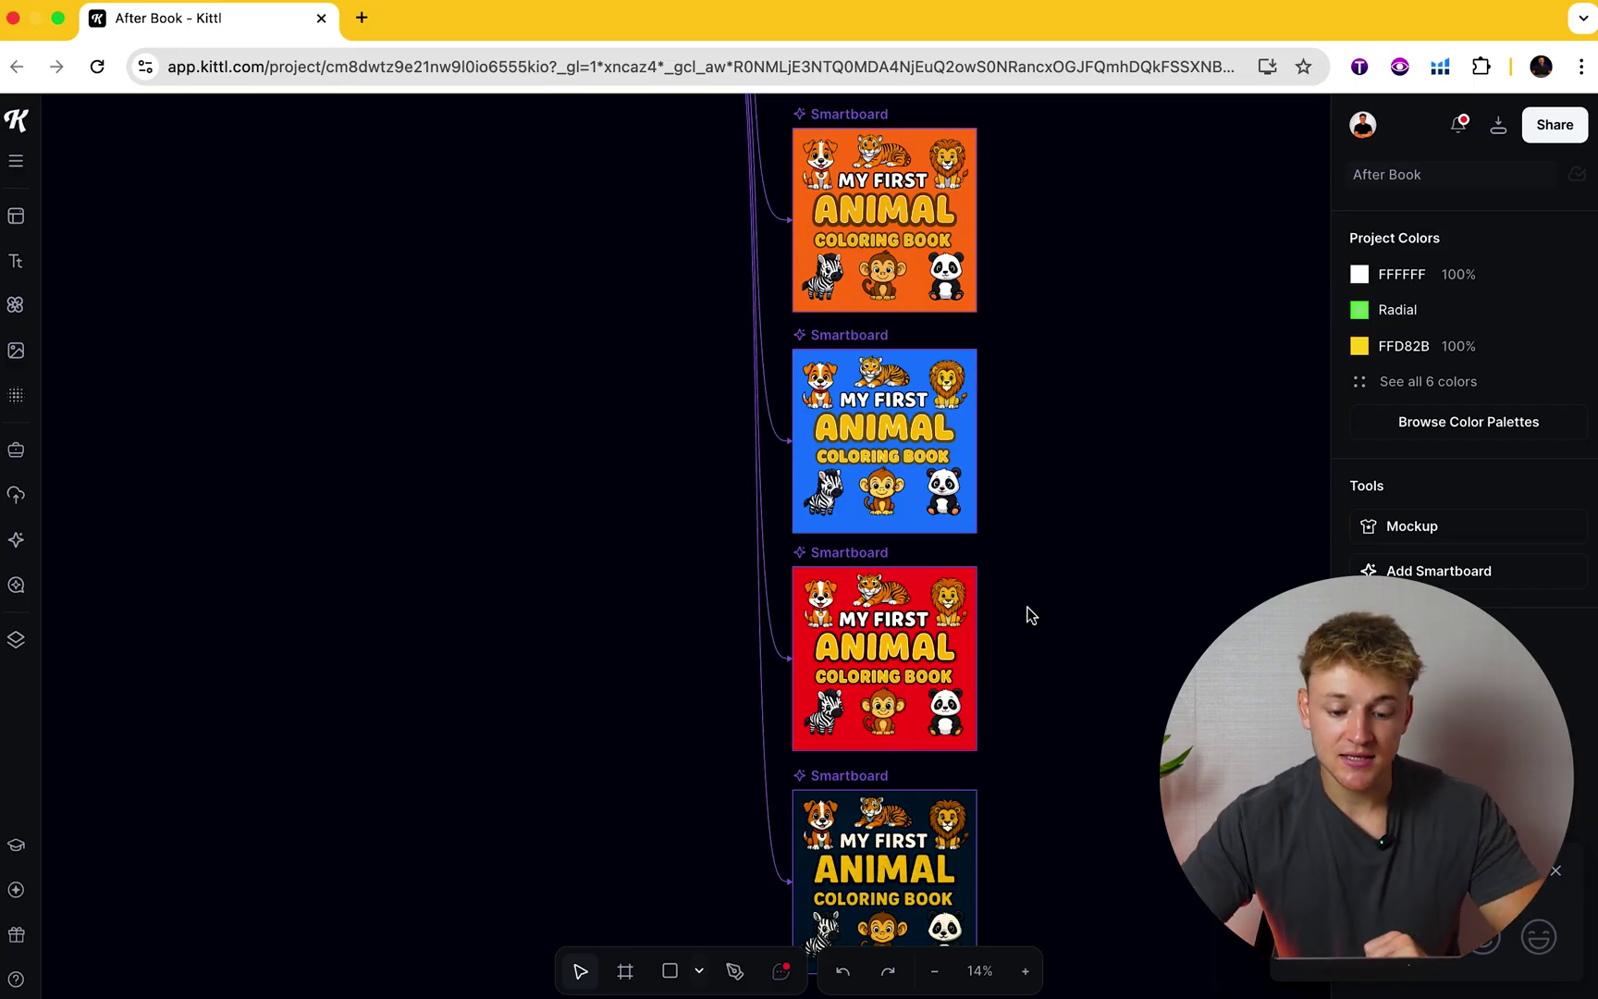
pyautogui.scroll(-1, 1031, 615)
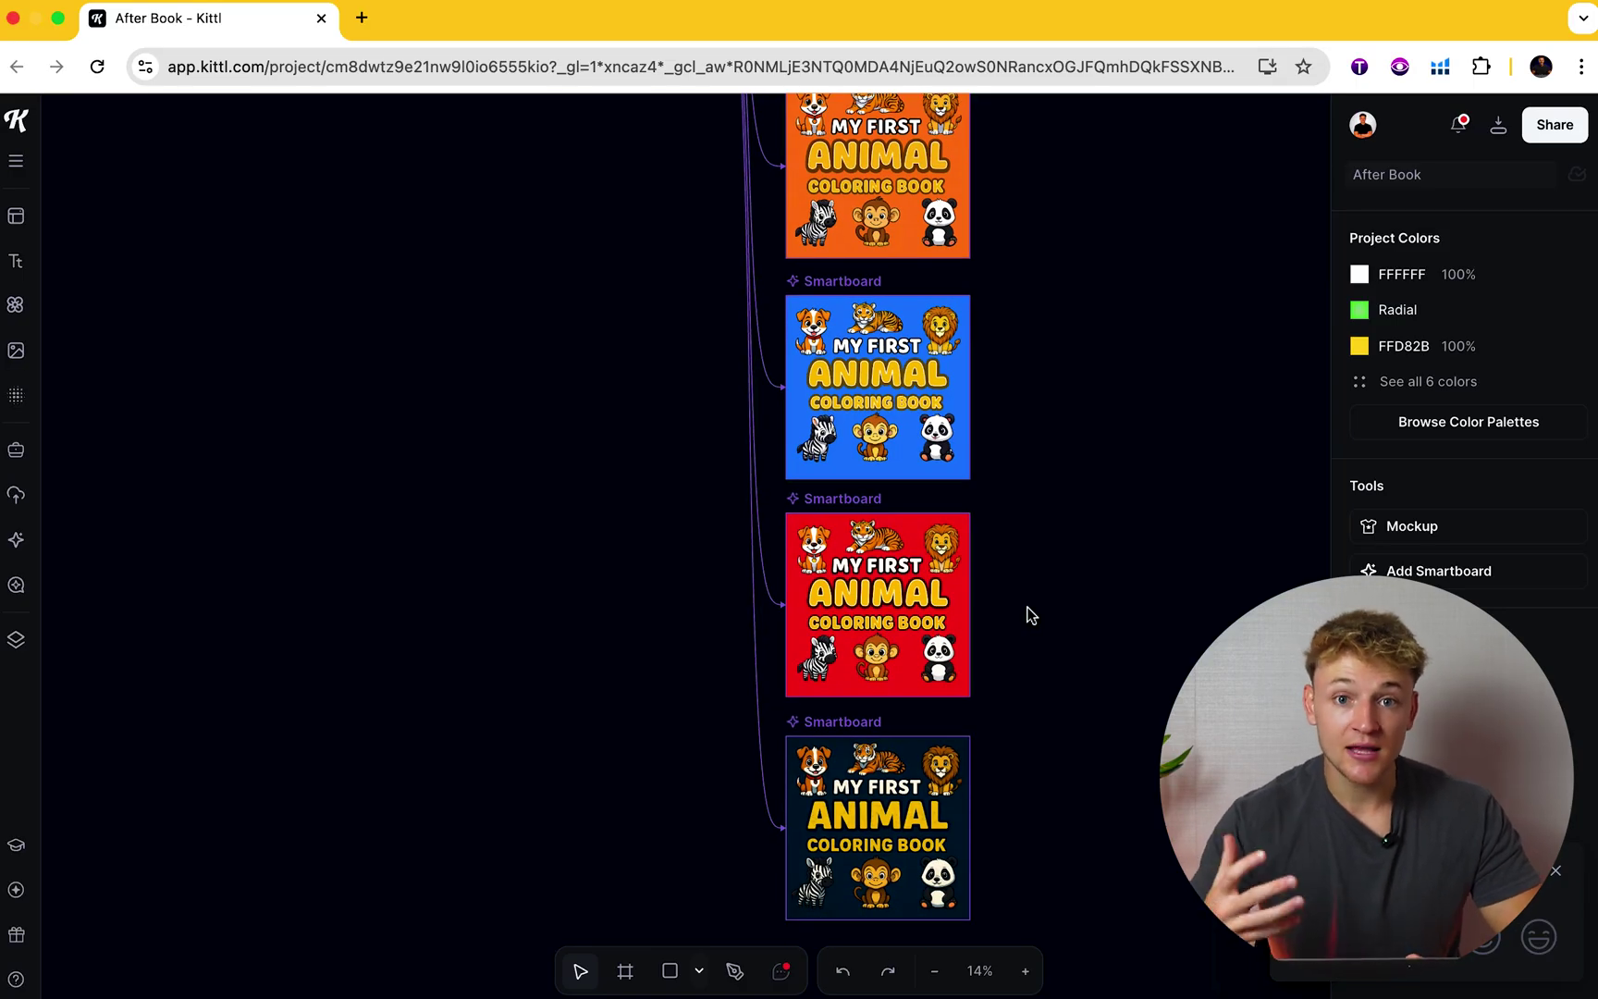